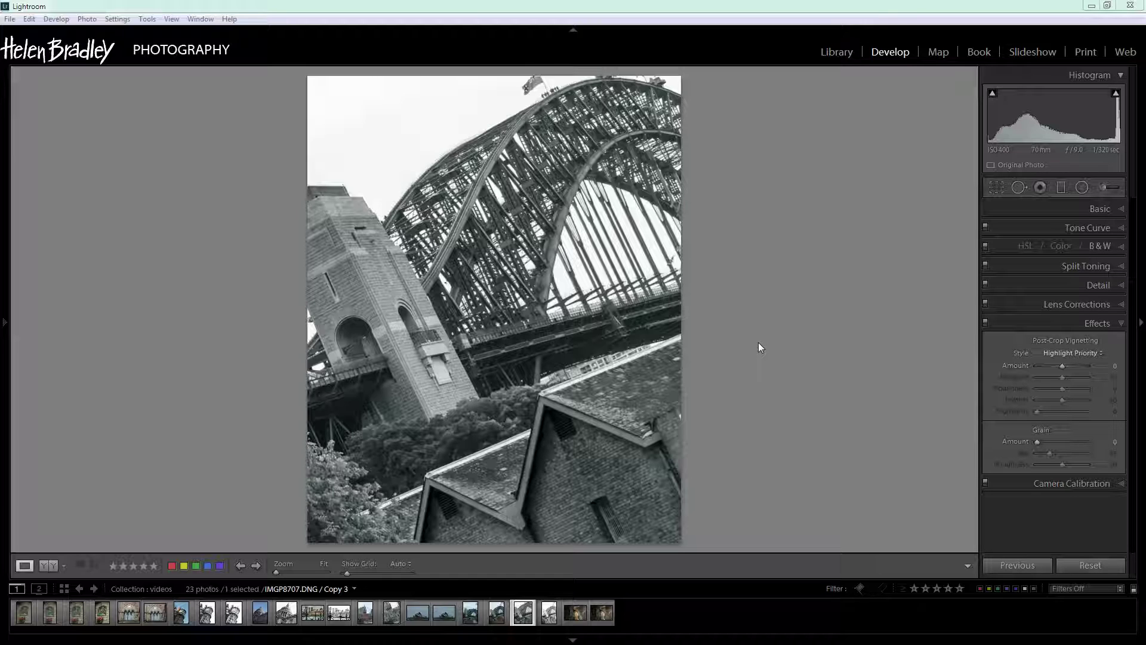
- Dismiss the photo's export menu and switch to the Print module's blank page
{"action": "right_click", "coordinate": [500, 350]}
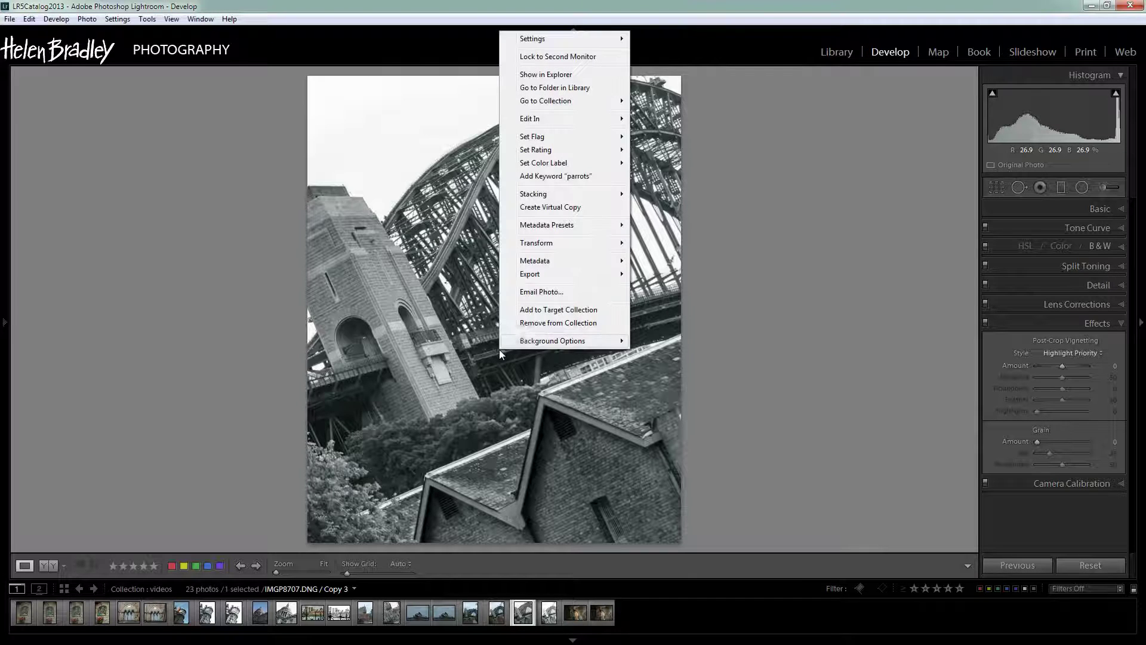
{"action": "mouse_move", "coordinate": [529, 280]}
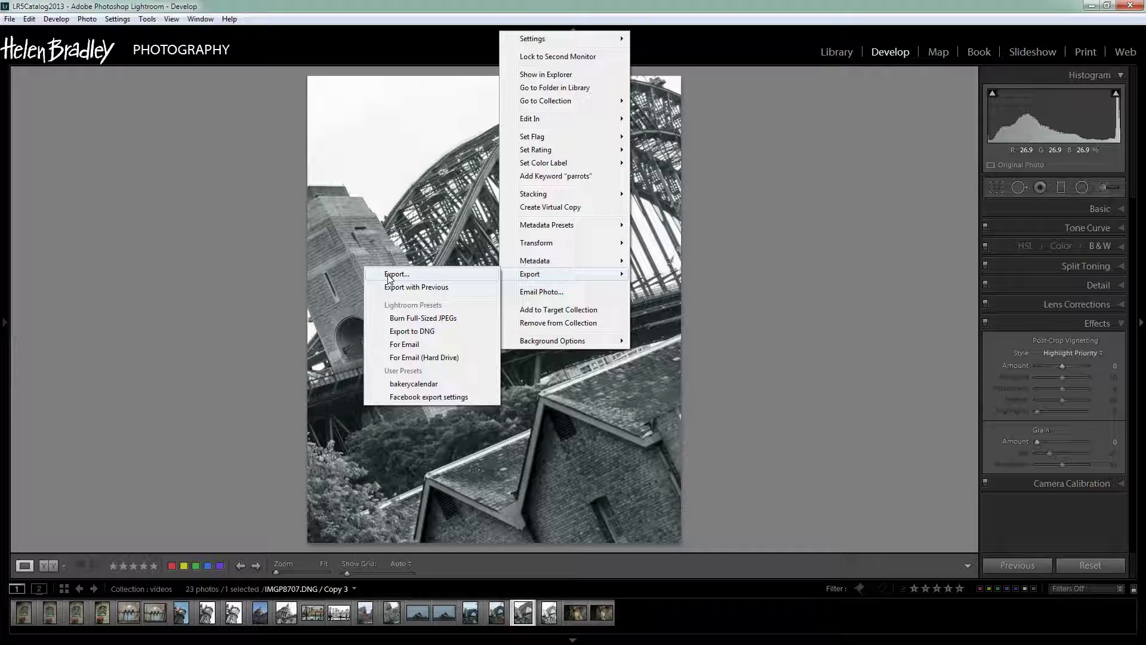
{"action": "left_click", "coordinate": [739, 466]}
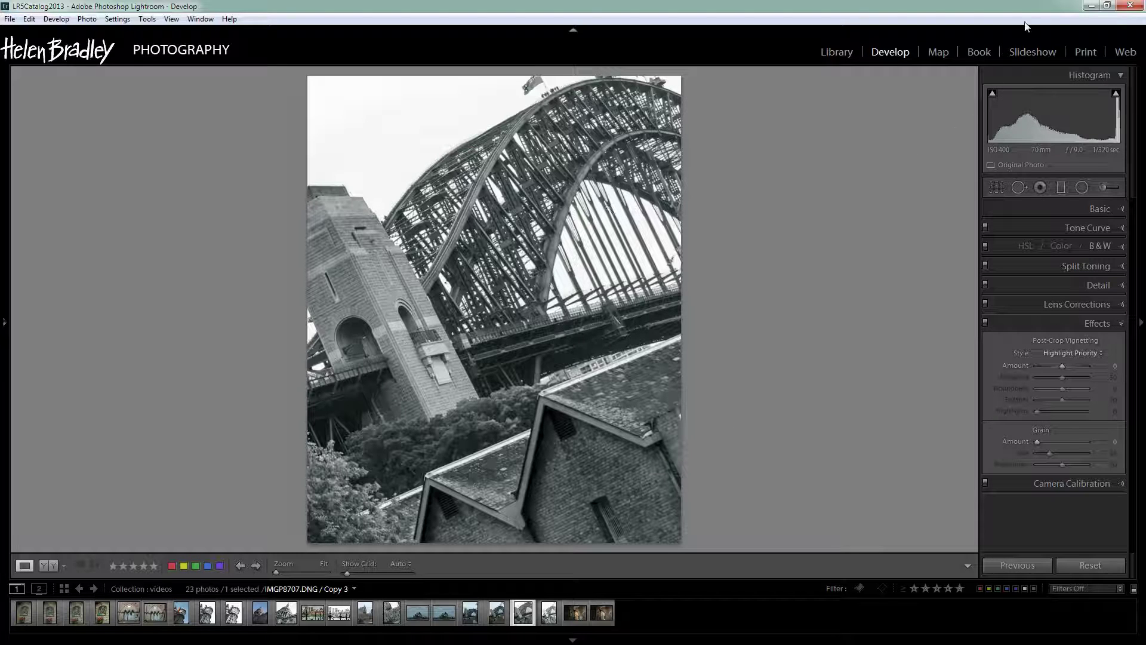
{"action": "left_click", "coordinate": [1085, 52]}
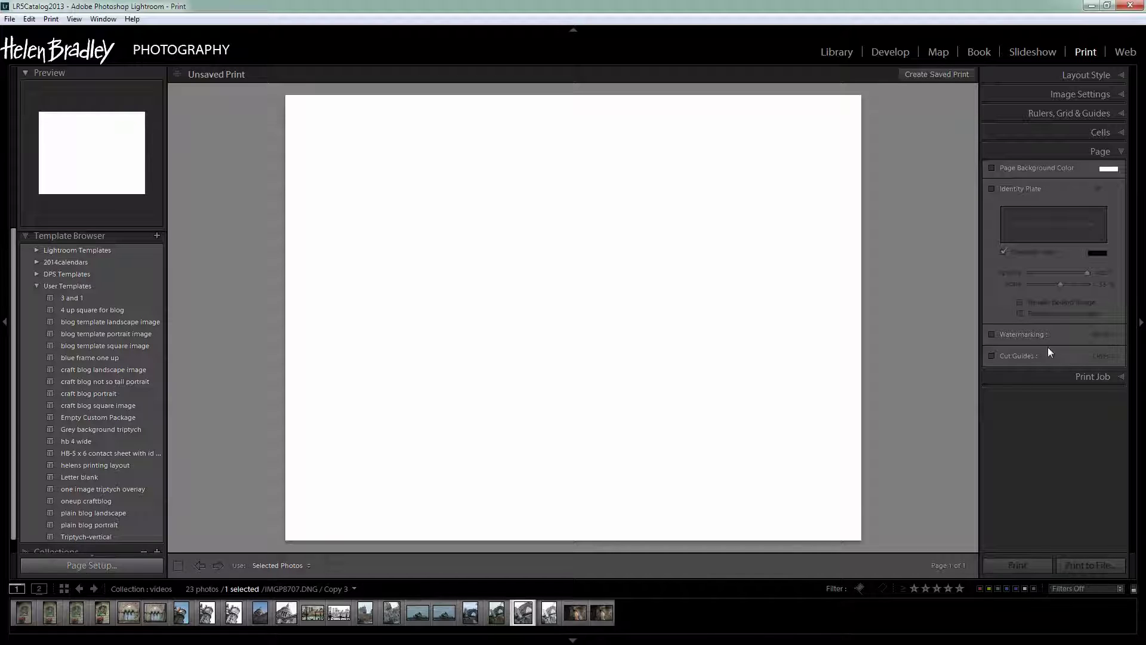
- Keep Print to set to JPEG File and set custom file dimensions to 8 x 10 in
{"action": "left_click", "coordinate": [1122, 377]}
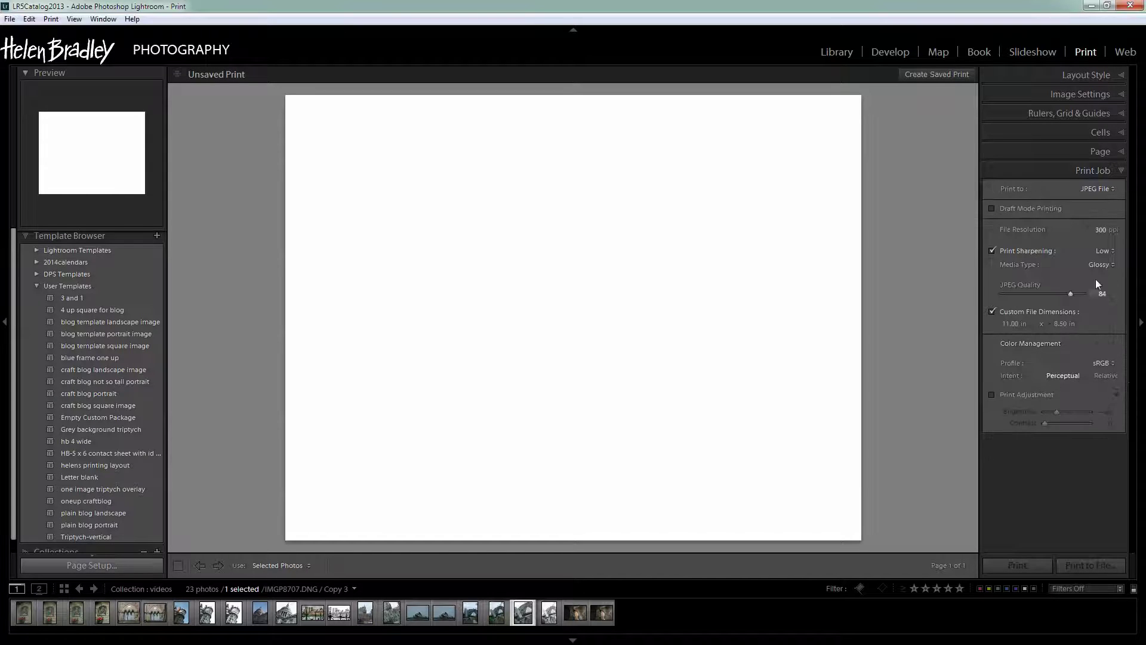
{"action": "left_click", "coordinate": [1087, 189]}
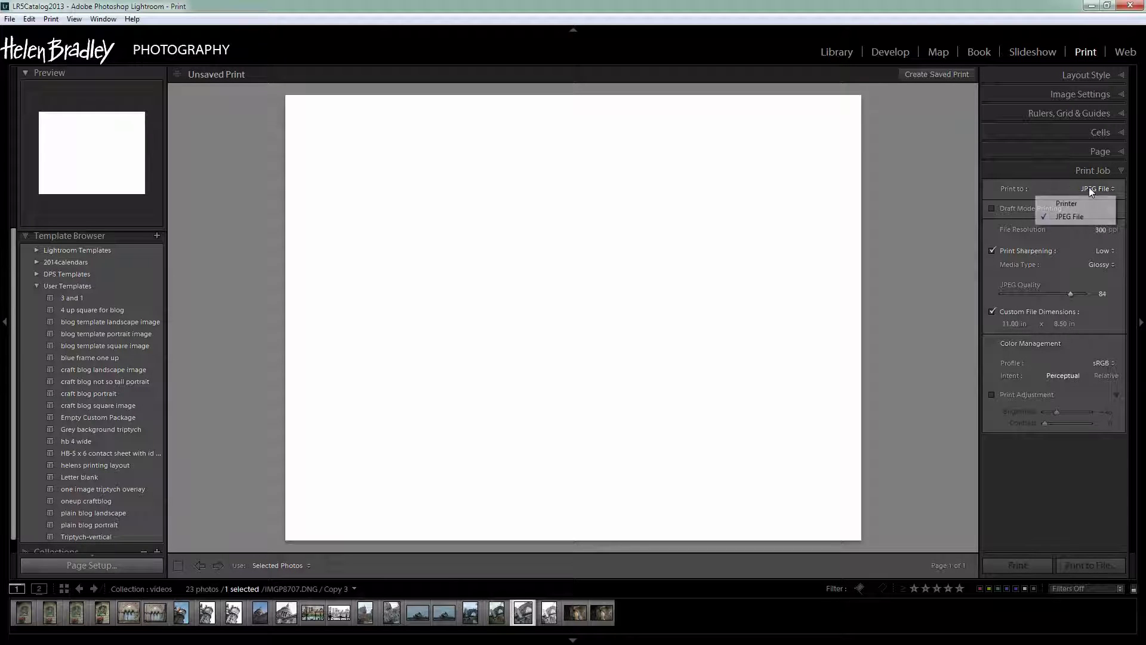
{"action": "left_click", "coordinate": [1068, 217]}
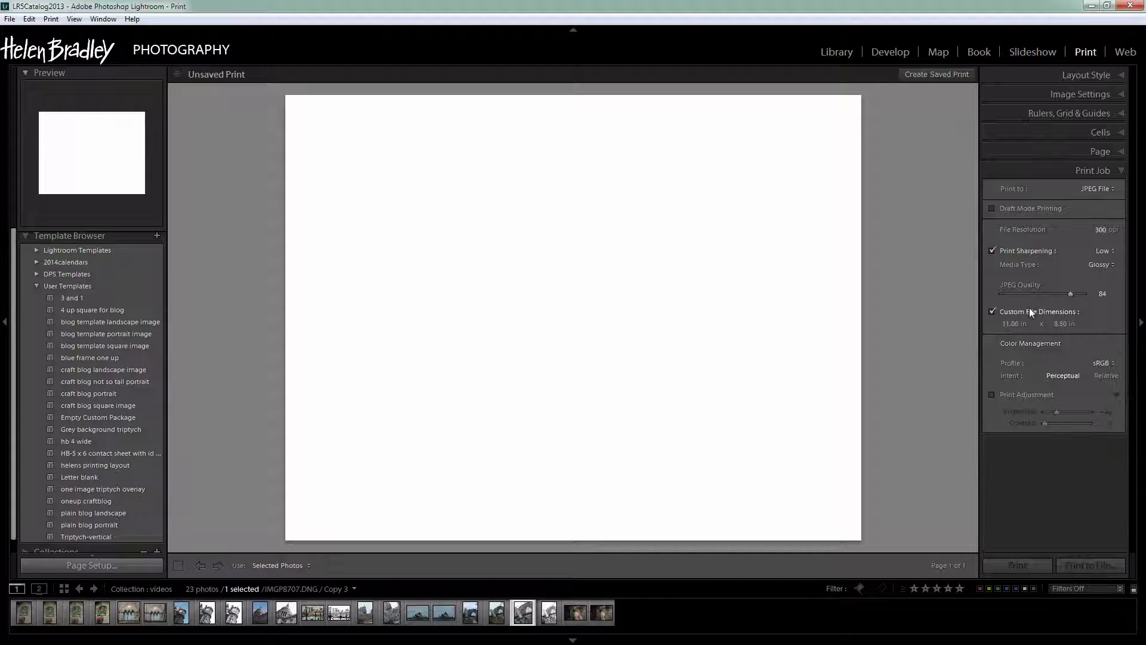
{"action": "left_click", "coordinate": [1003, 325]}
{"action": "type", "text": "8"}
{"action": "key", "text": "Tab"}
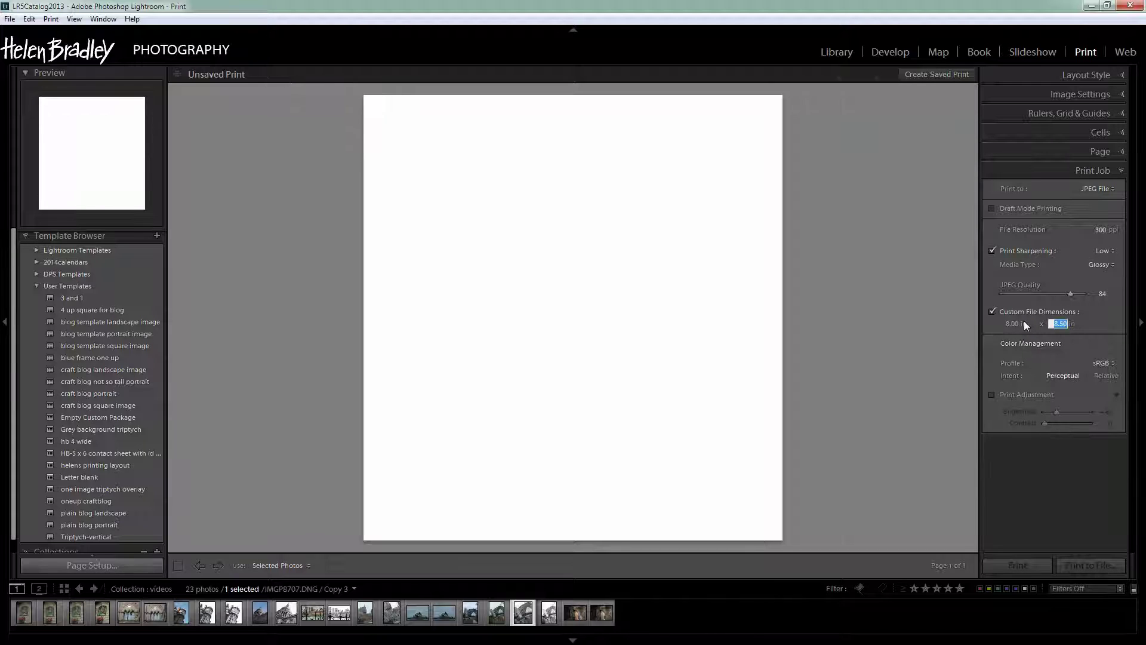
{"action": "type", "text": "10"}
{"action": "key", "text": "Return"}
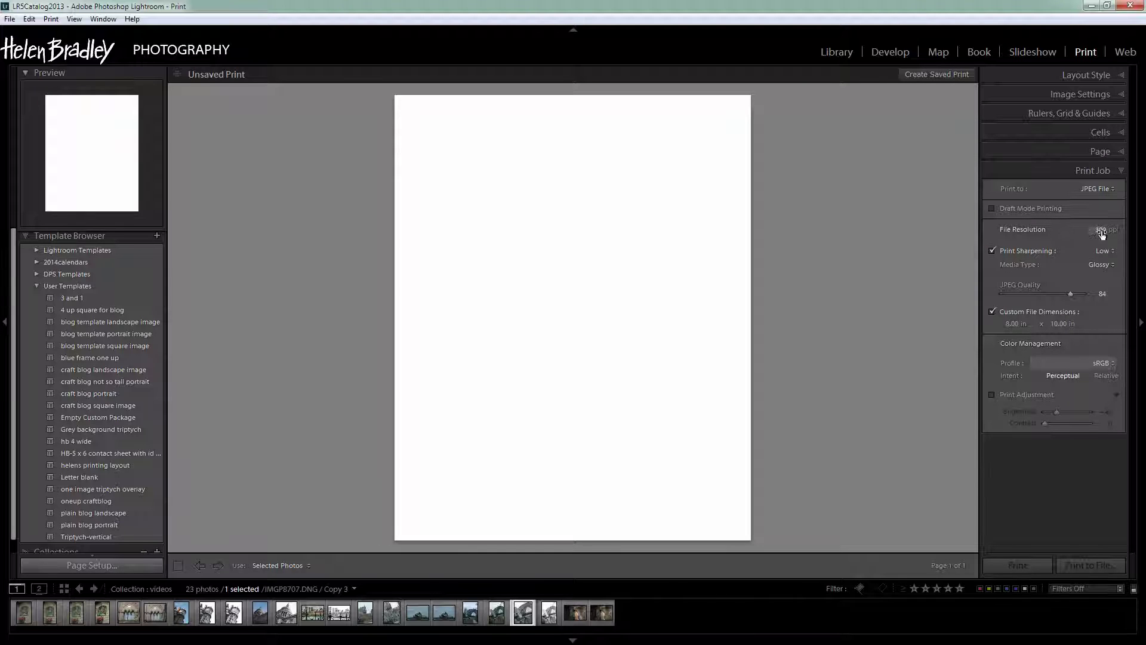
- Leave Draft Mode Printing off and set the JPEG file resolution to 450 ppi
{"action": "left_click", "coordinate": [992, 208]}
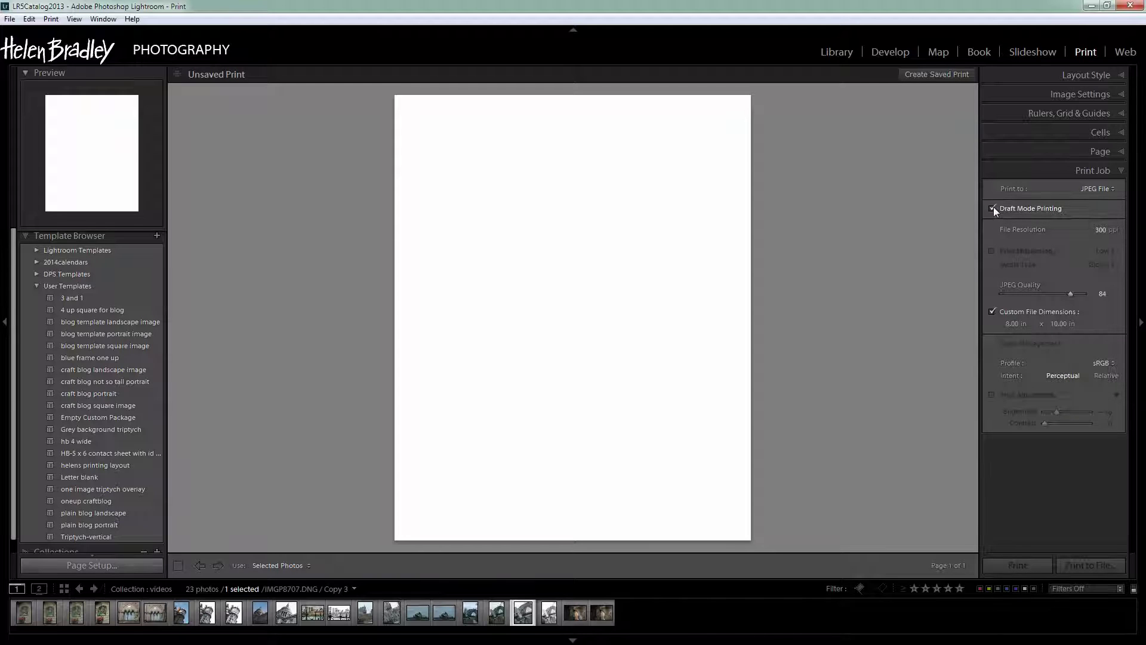
{"action": "left_click", "coordinate": [992, 208]}
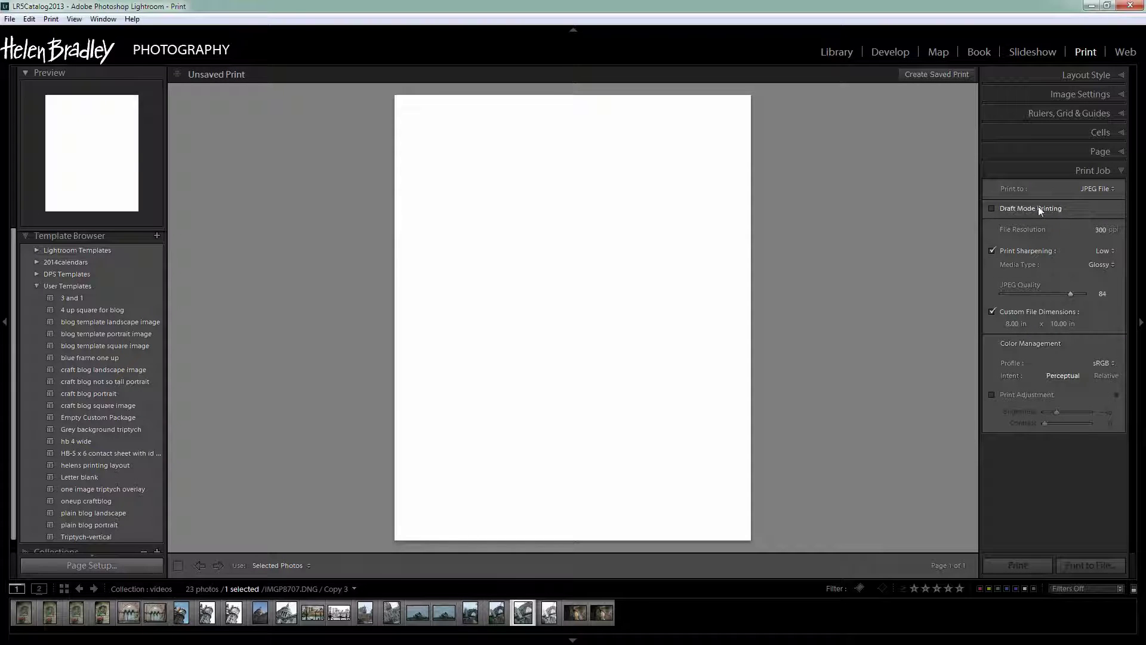
{"action": "left_click", "coordinate": [1090, 233]}
{"action": "type", "text": "450"}
{"action": "key", "text": "Return"}
{"action": "left_click", "coordinate": [1100, 230]}
- Set print sharpening to Standard and media type to Matte, keeping the sRGB profile
{"action": "left_click", "coordinate": [1101, 249]}
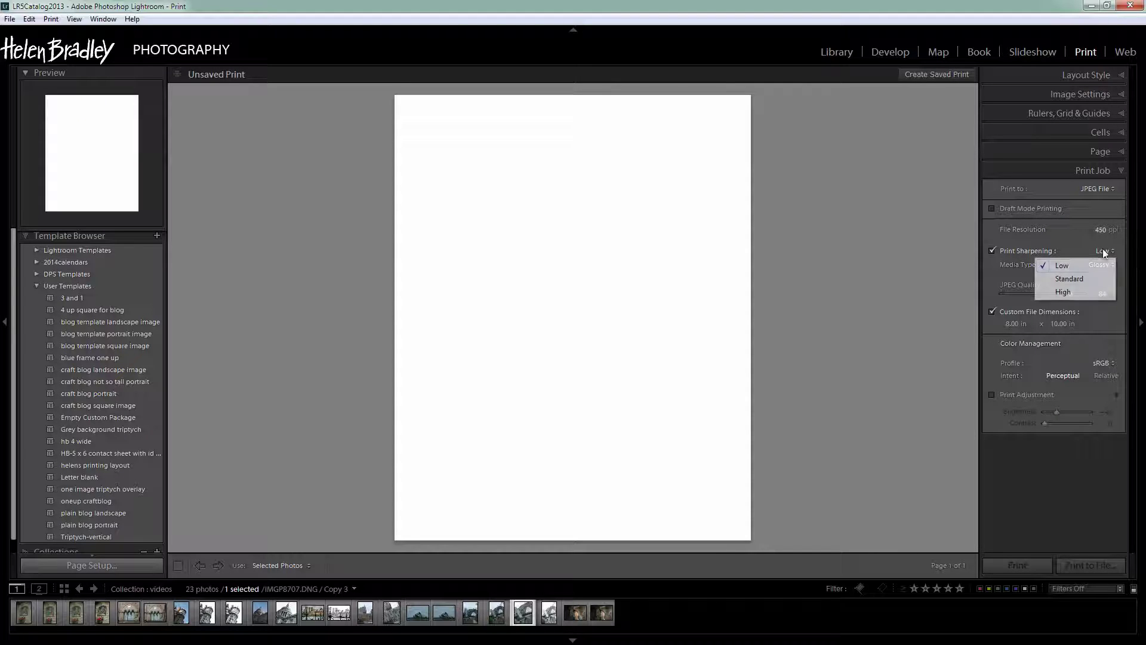
{"action": "left_click", "coordinate": [1070, 279]}
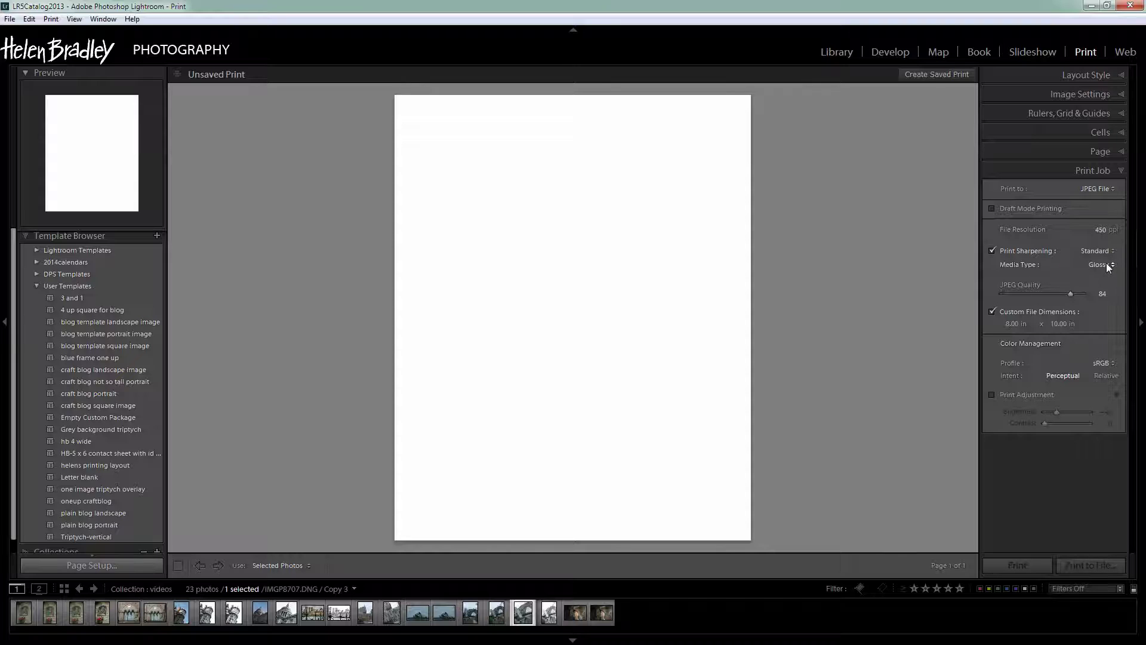
{"action": "left_click", "coordinate": [1106, 265]}
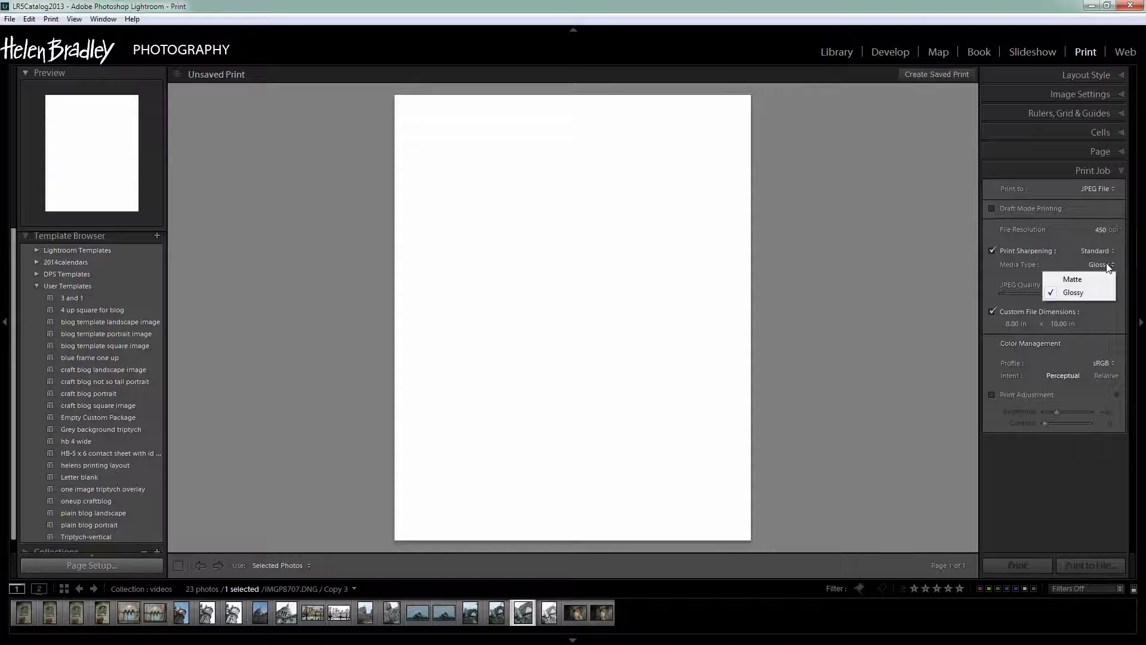
{"action": "left_click", "coordinate": [1074, 280]}
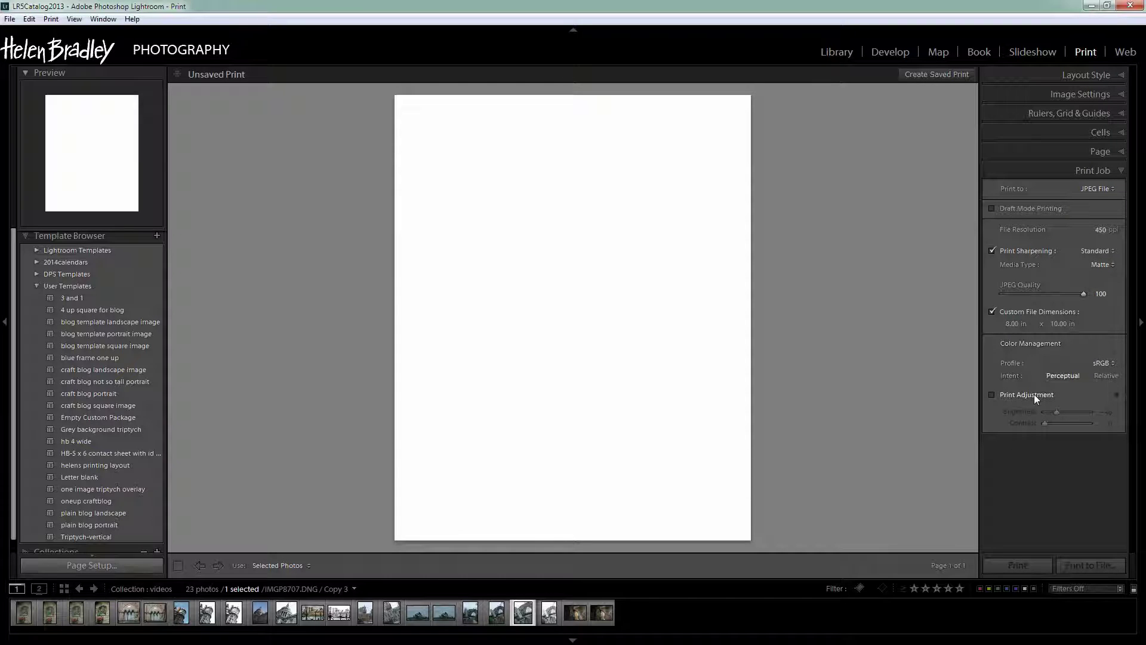
{"action": "left_click", "coordinate": [1107, 362]}
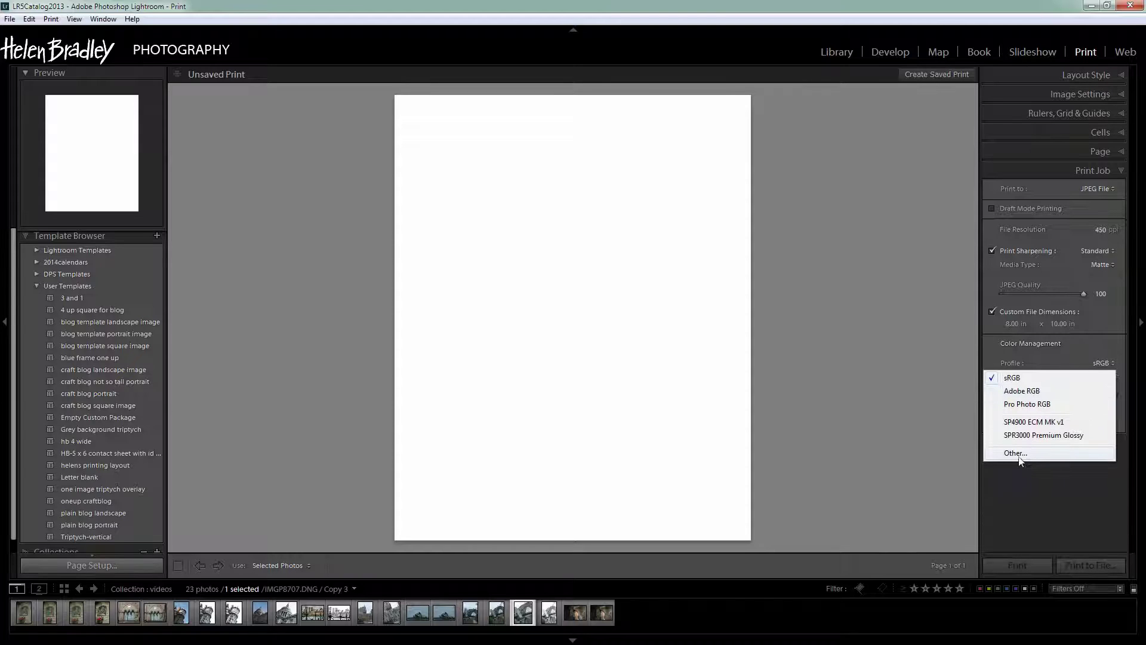
{"action": "left_click", "coordinate": [997, 356]}
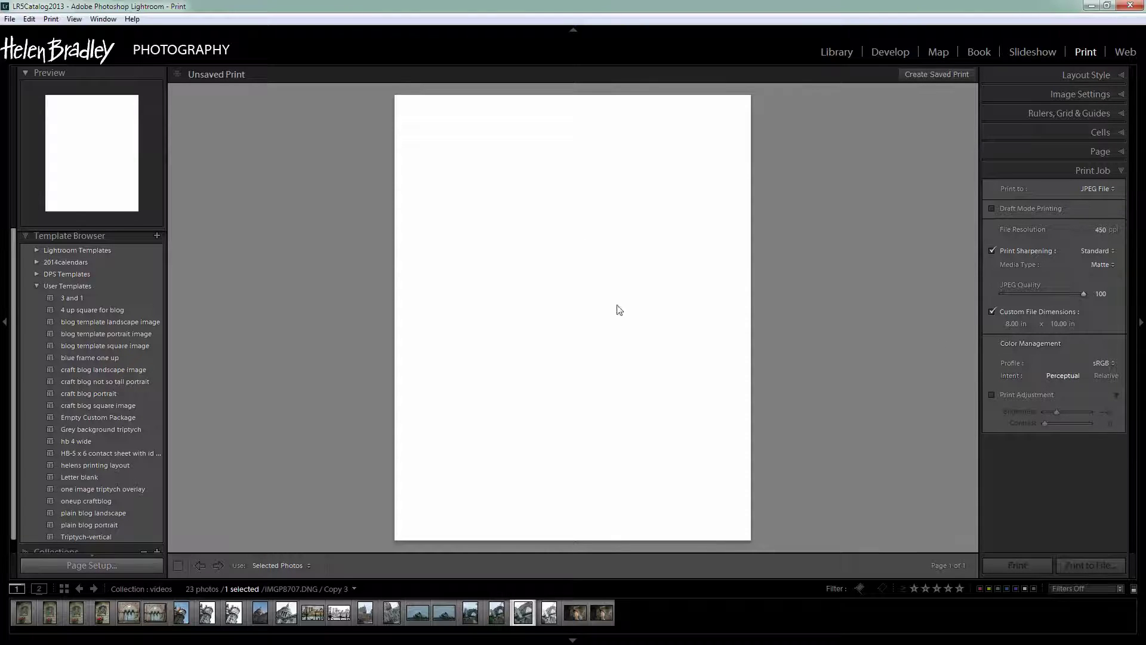
- Drop the bridge photo onto the page and stretch its cell corners to the page edges
{"action": "left_click", "coordinate": [1112, 74]}
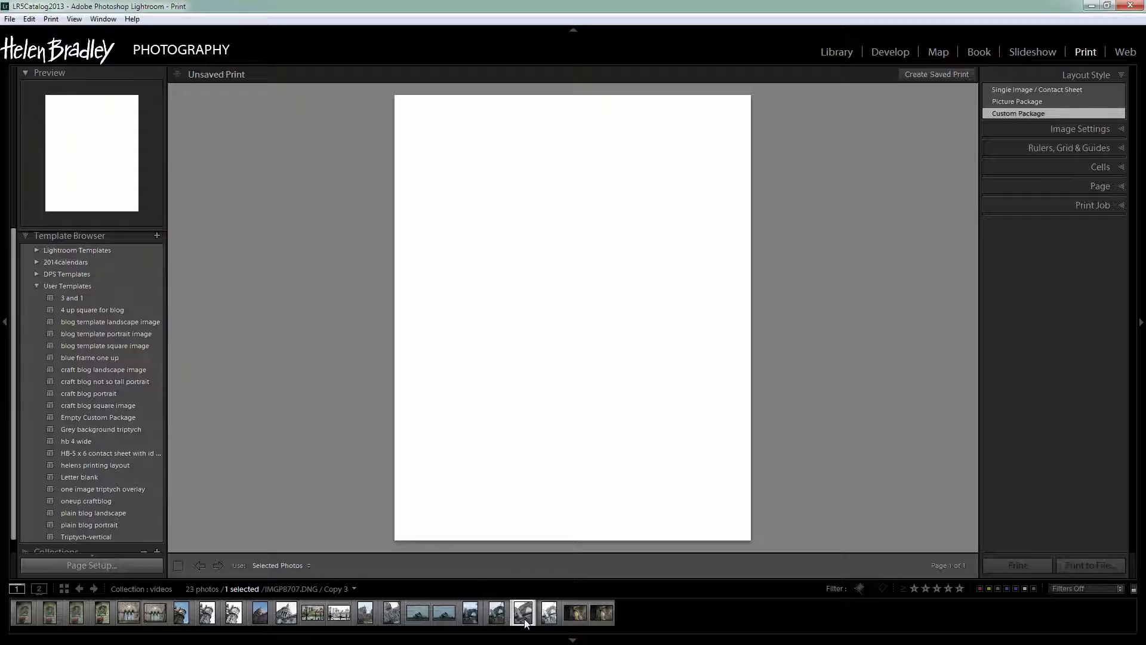
{"action": "left_click_drag", "start_coordinate": [523, 612], "coordinate": [520, 216]}
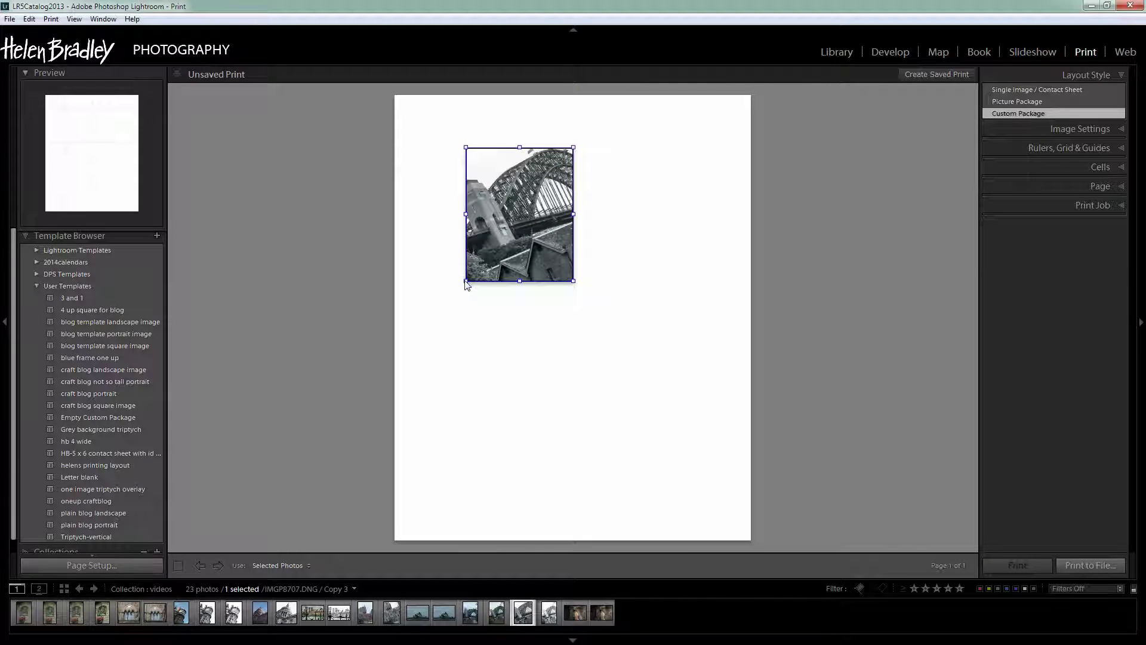
{"action": "left_click_drag", "start_coordinate": [466, 282], "coordinate": [361, 564]}
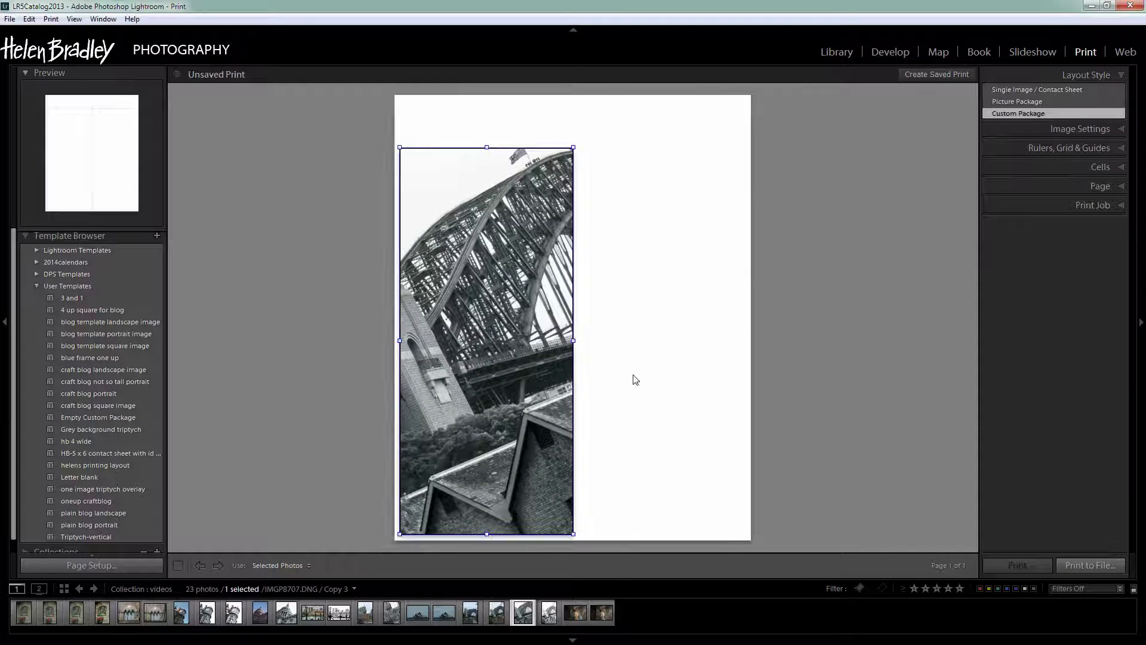
{"action": "left_click_drag", "start_coordinate": [573, 146], "coordinate": [780, 43]}
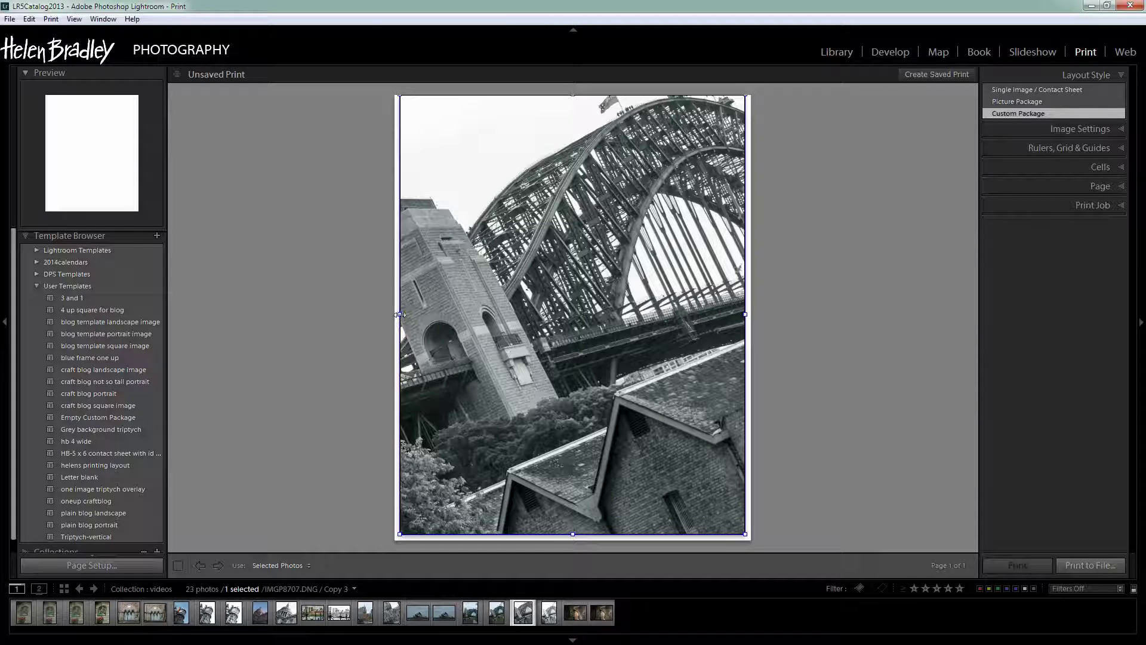
- Set the photo cell to 10.00 in high so it fills the 8 x 10 page
{"action": "left_click", "coordinate": [1121, 168]}
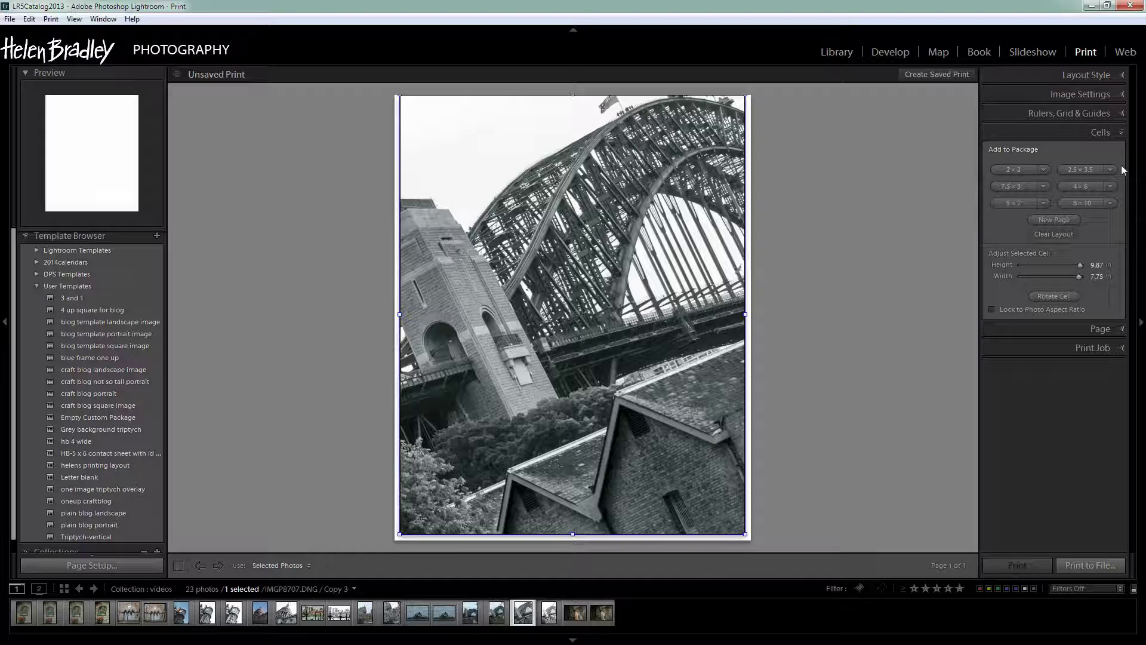
{"action": "left_click_drag", "start_coordinate": [1079, 265], "coordinate": [1097, 278]}
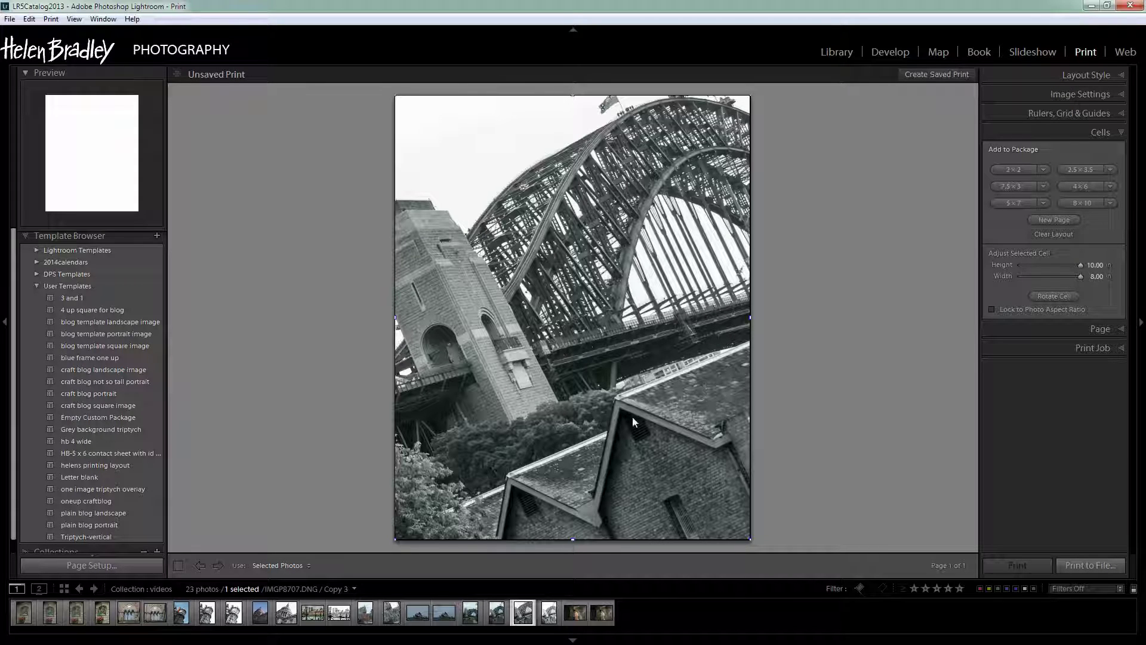
{"action": "left_click", "coordinate": [797, 468]}
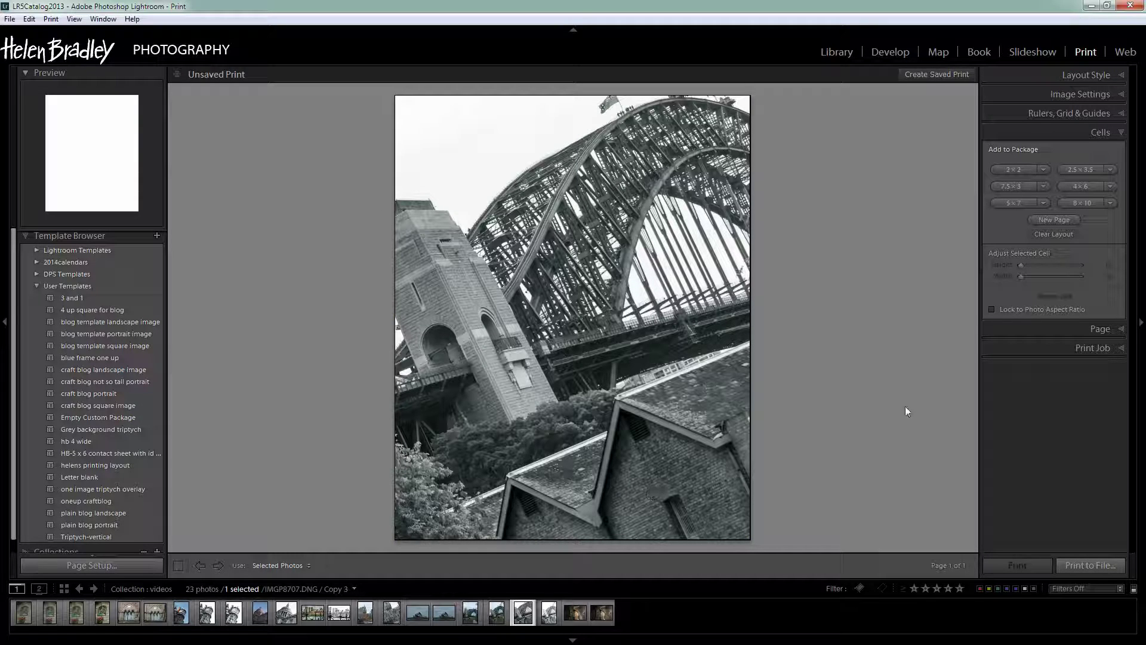
- Turn on the identity plate, enlarge it and centre it along the photo's bottom edge
{"action": "left_click", "coordinate": [1122, 329]}
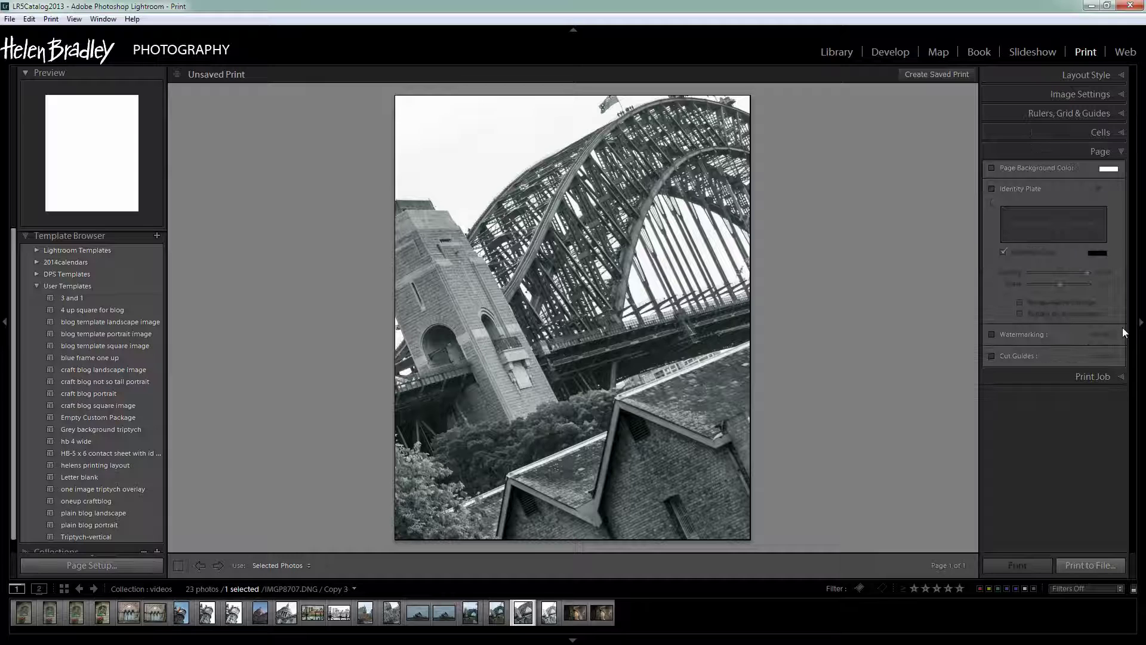
{"action": "left_click", "coordinate": [991, 188]}
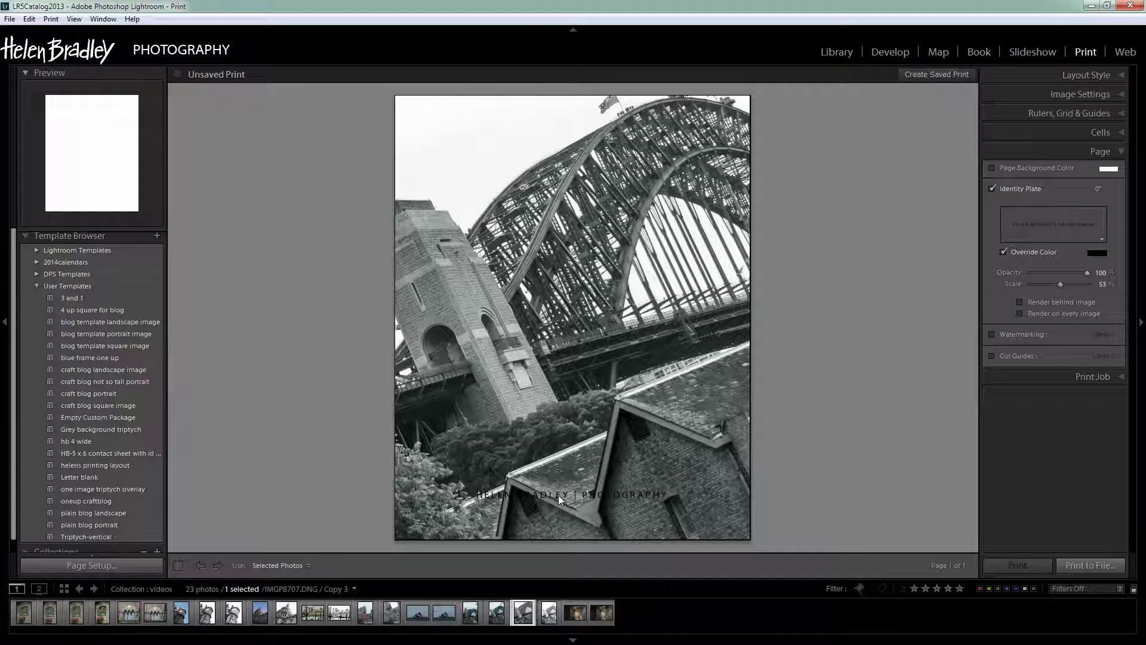
{"action": "left_click_drag", "start_coordinate": [572, 492], "coordinate": [574, 528]}
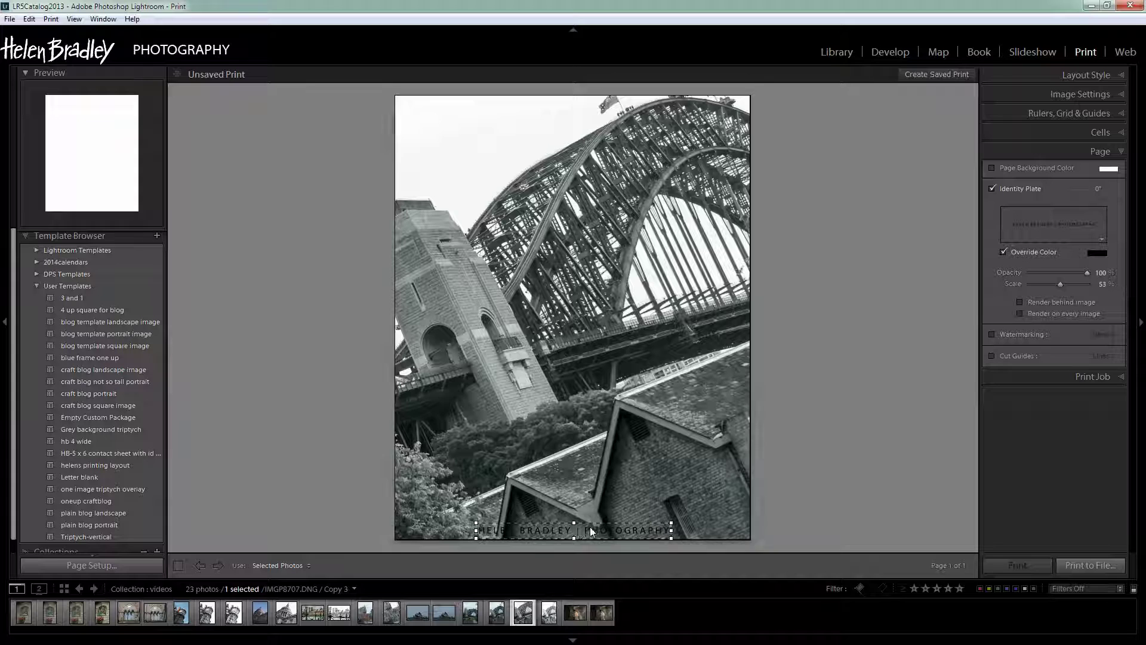
{"action": "left_click_drag", "start_coordinate": [671, 530], "coordinate": [715, 530]}
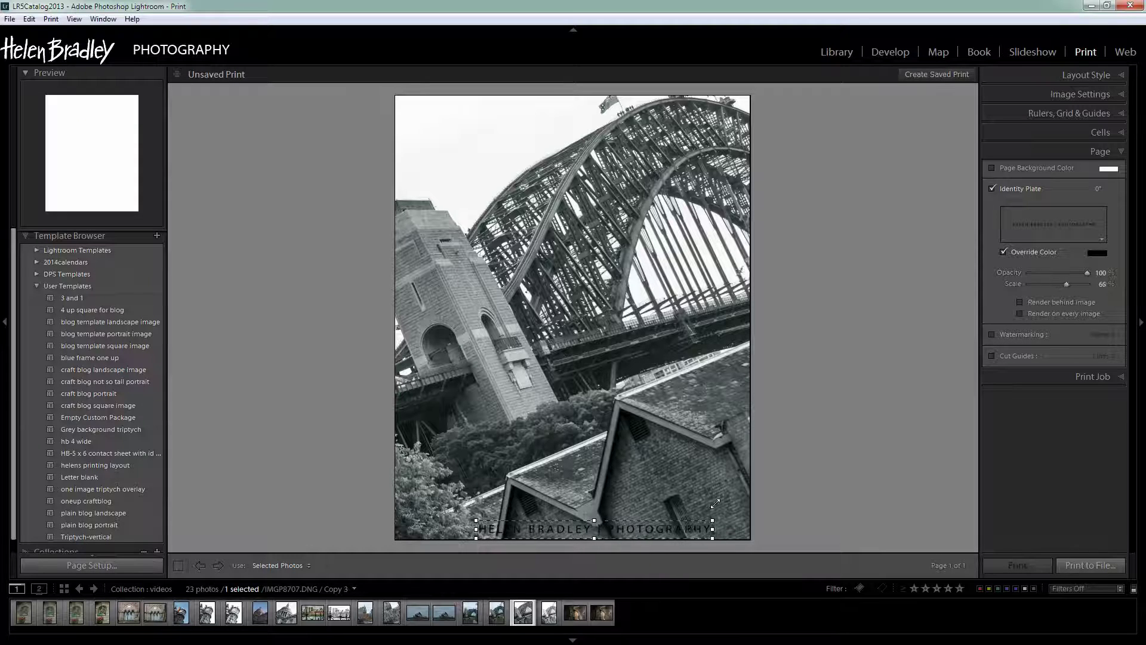
{"action": "left_click_drag", "start_coordinate": [620, 531], "coordinate": [599, 522]}
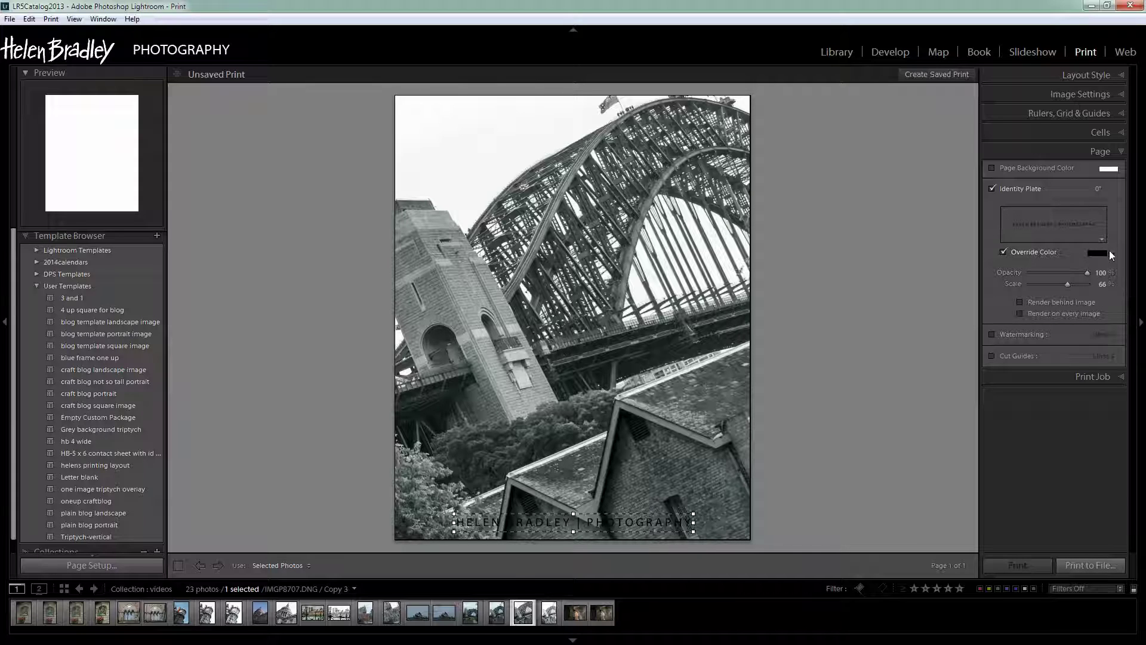
- Override the identity plate colour to white
{"action": "left_click", "coordinate": [1005, 250]}
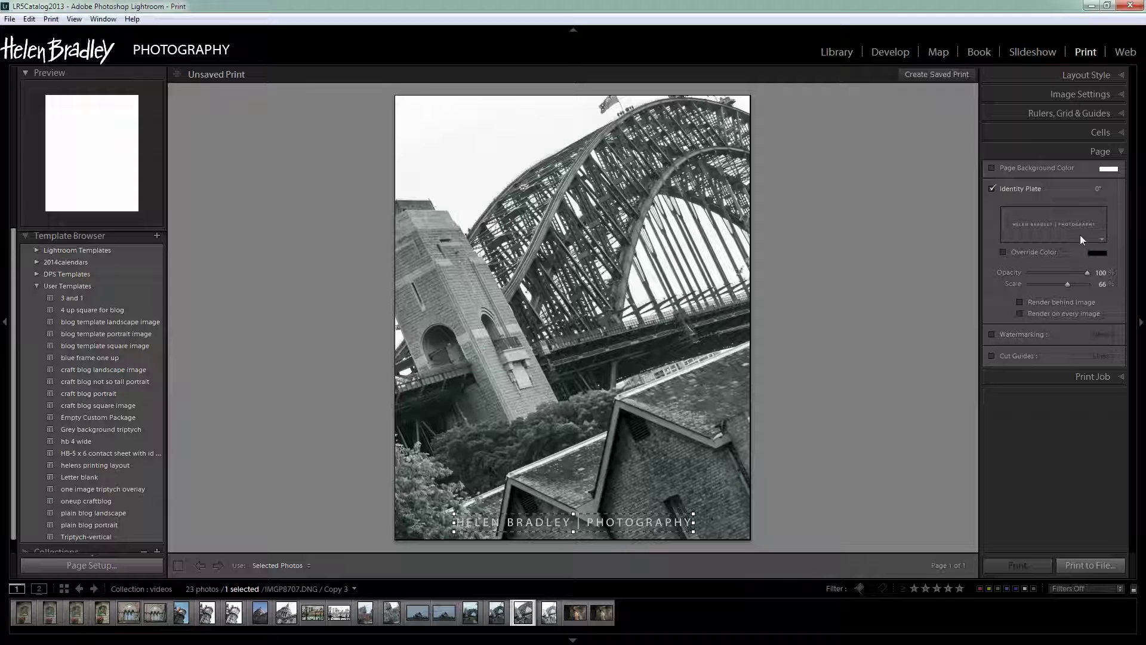
{"action": "left_click", "coordinate": [1004, 252]}
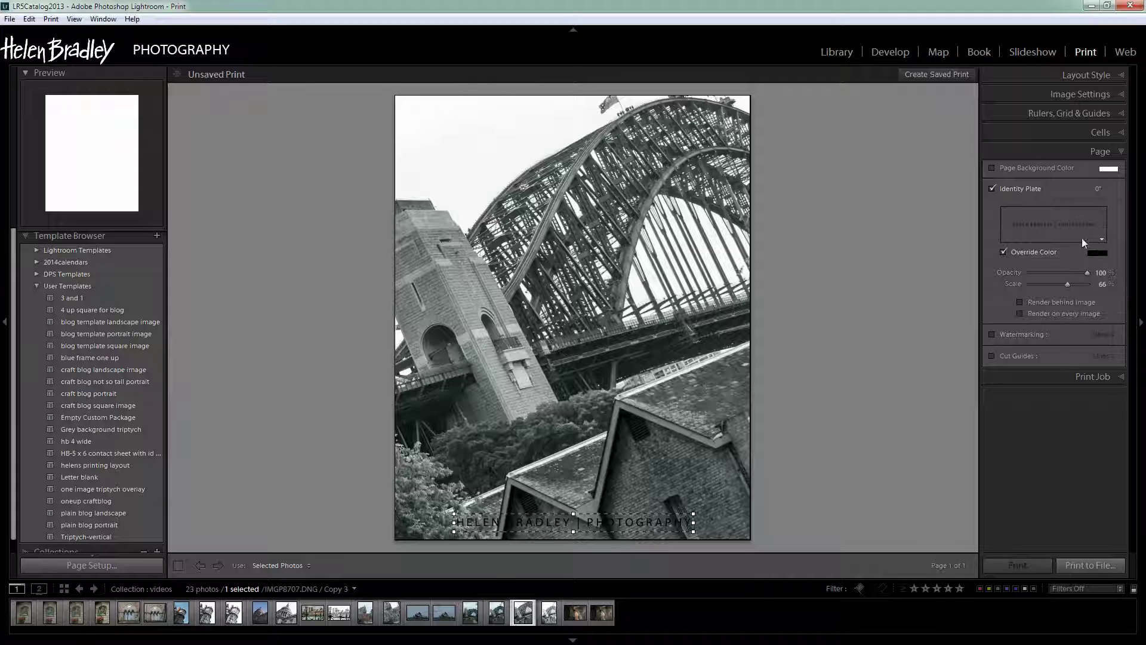
{"action": "left_click", "coordinate": [1099, 252]}
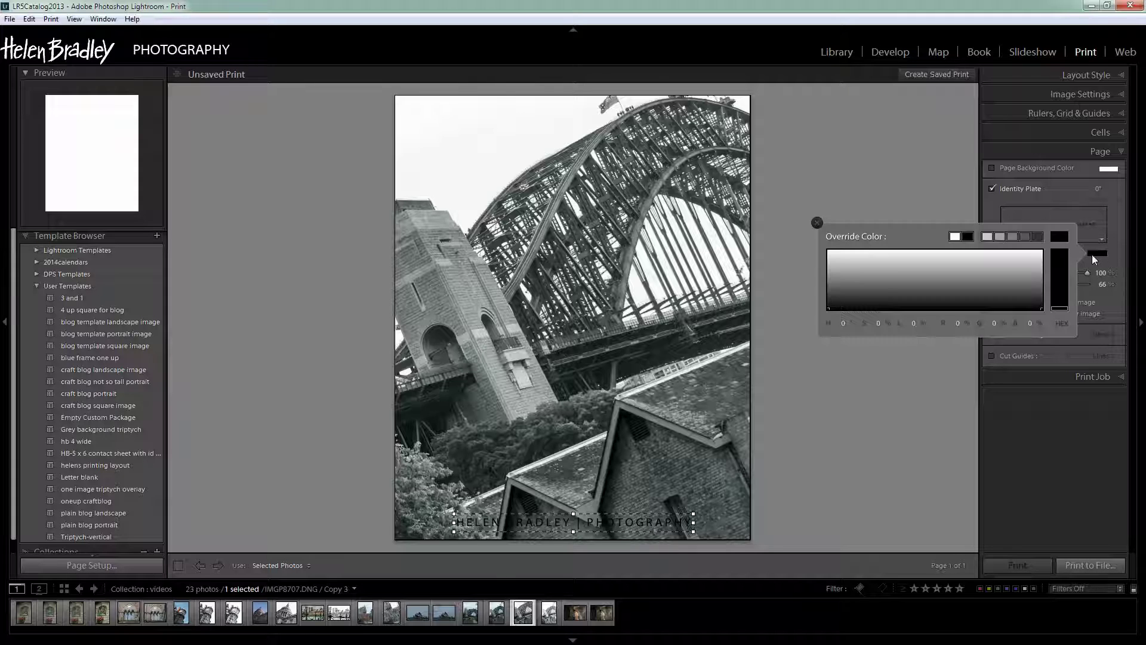
{"action": "left_click", "coordinate": [955, 236]}
{"action": "left_click", "coordinate": [926, 206]}
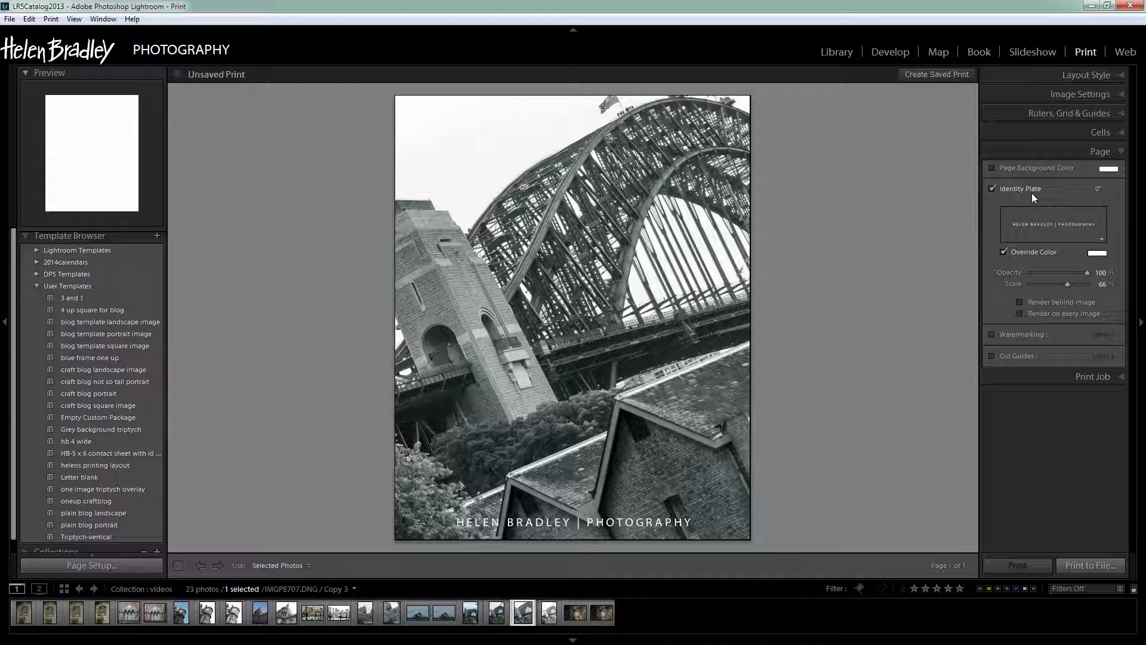
{"action": "left_click", "coordinate": [1101, 243]}
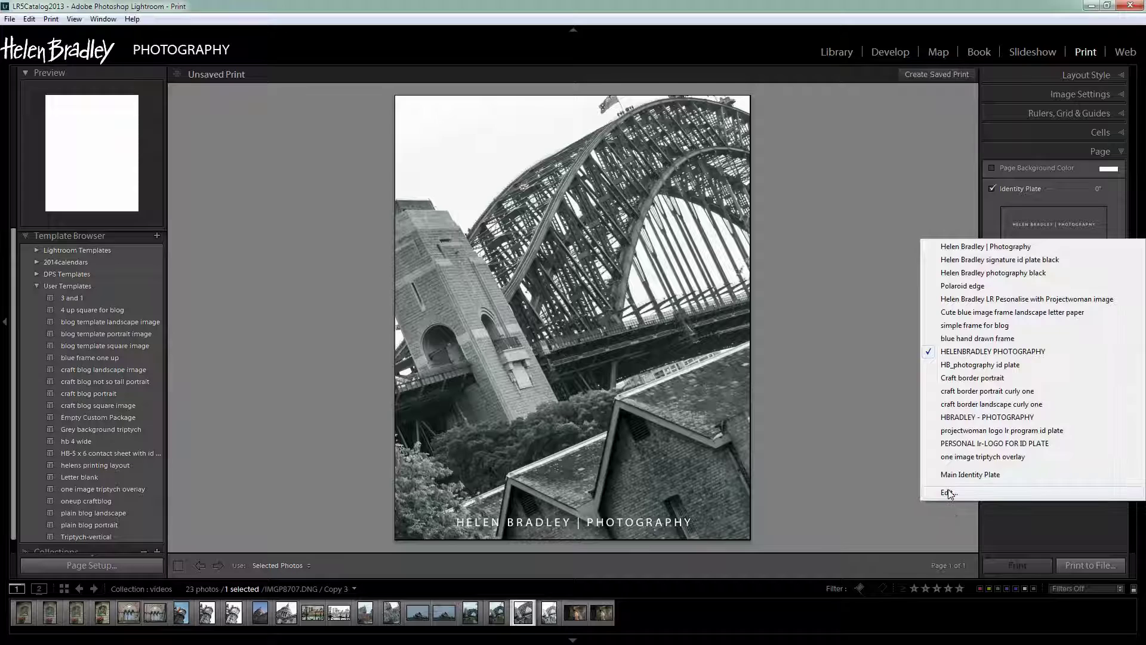
{"action": "left_click", "coordinate": [949, 490]}
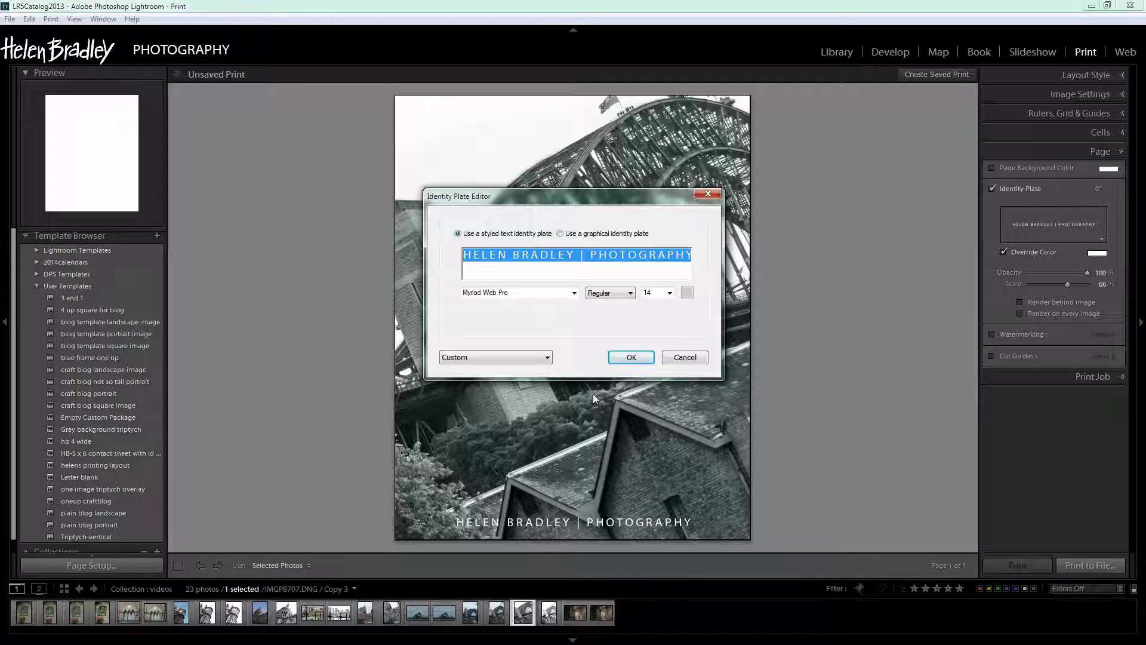
{"action": "left_click", "coordinate": [545, 360]}
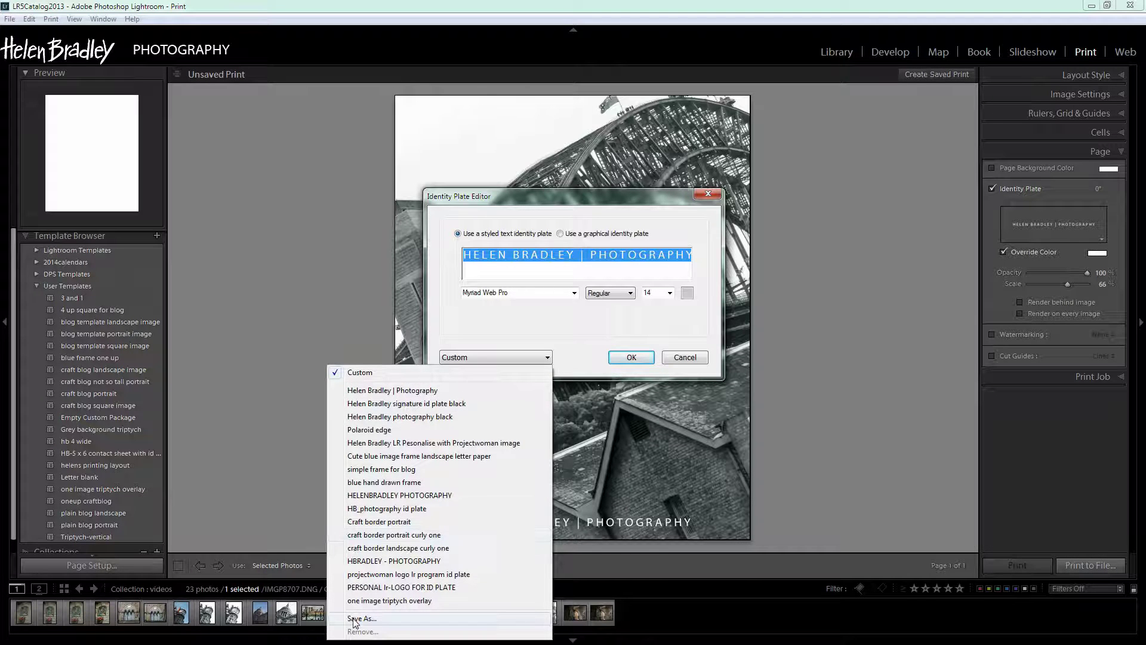
{"action": "left_click", "coordinate": [554, 331]}
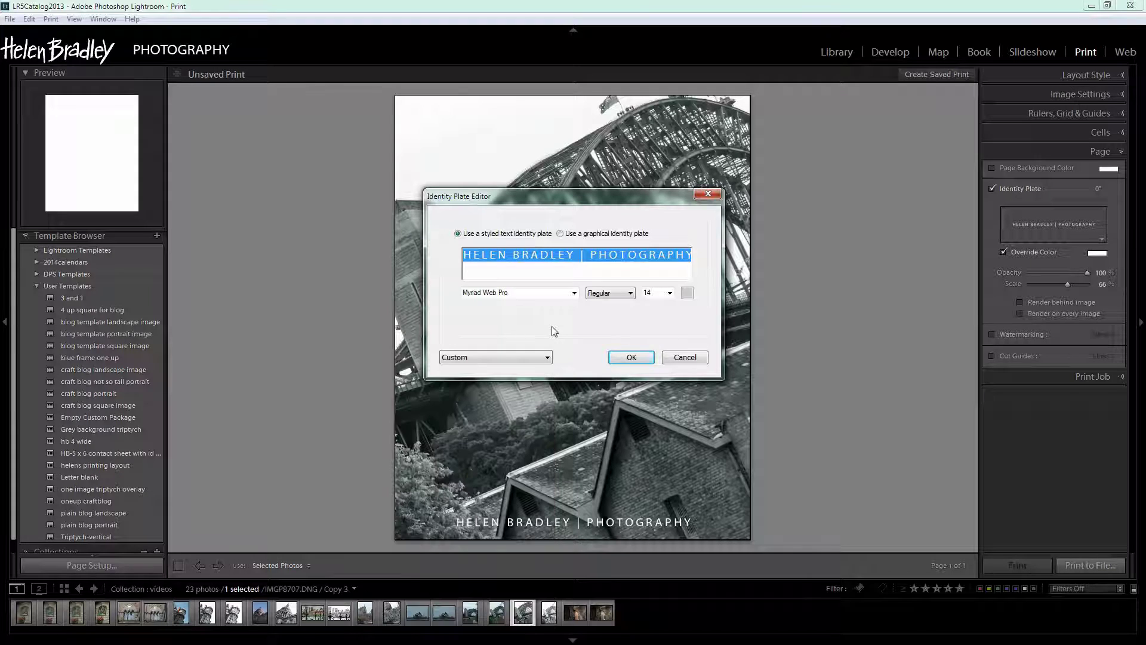
{"action": "left_click", "coordinate": [631, 358]}
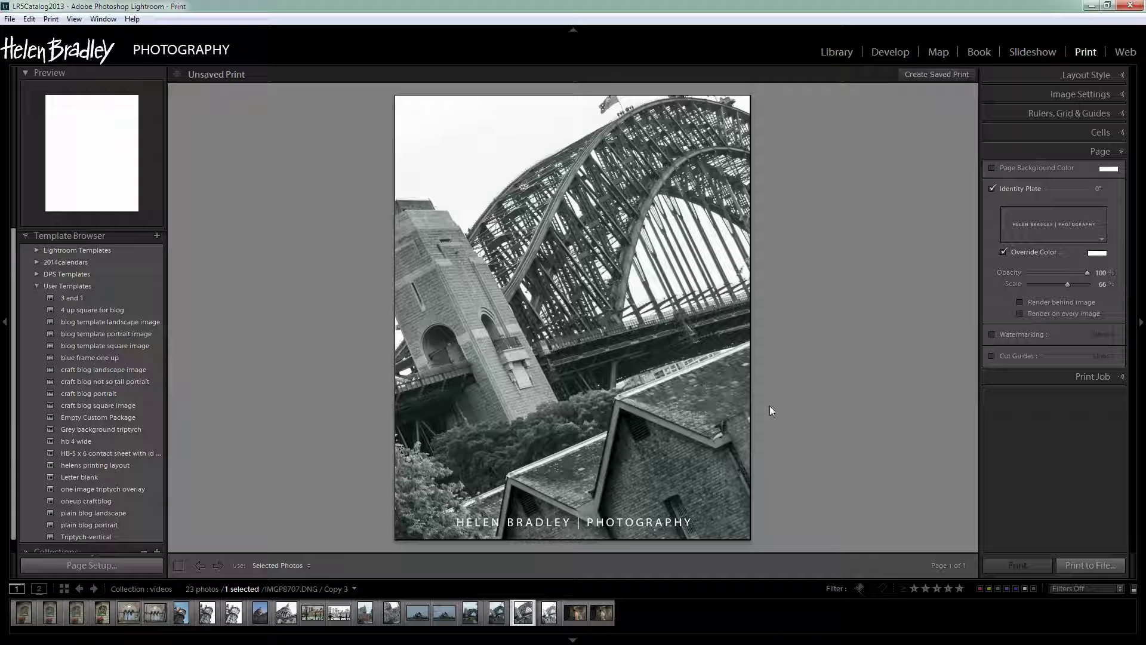
- Print to file as sydney.jpg in the aa googleplus folder
{"action": "left_click", "coordinate": [1082, 565]}
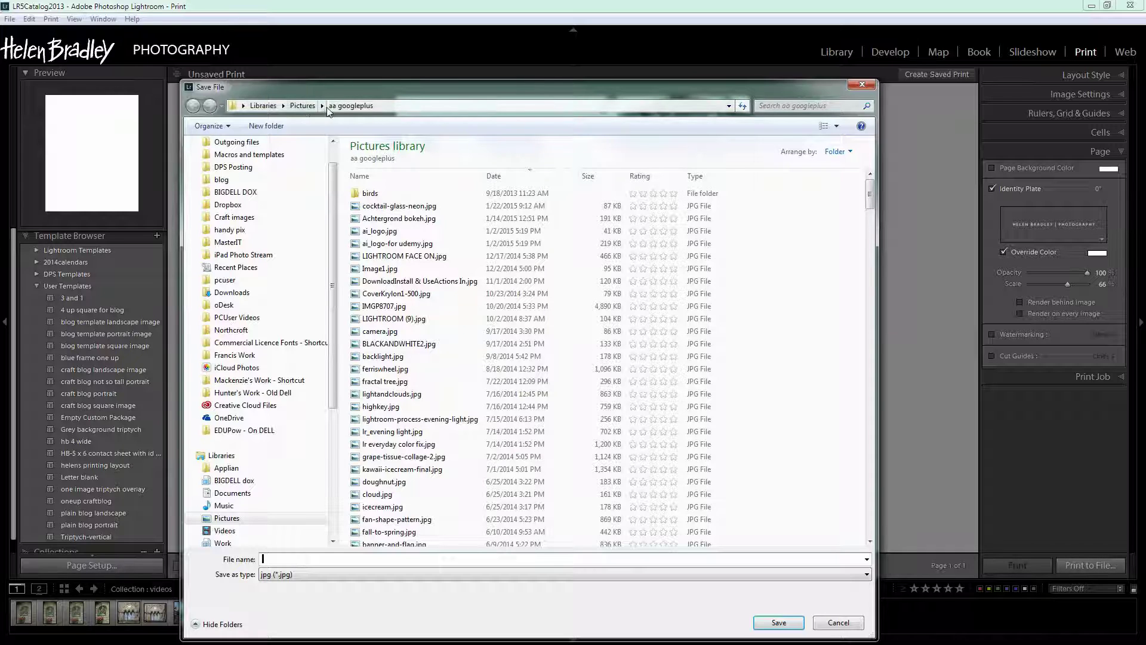
{"action": "left_click", "coordinate": [350, 106]}
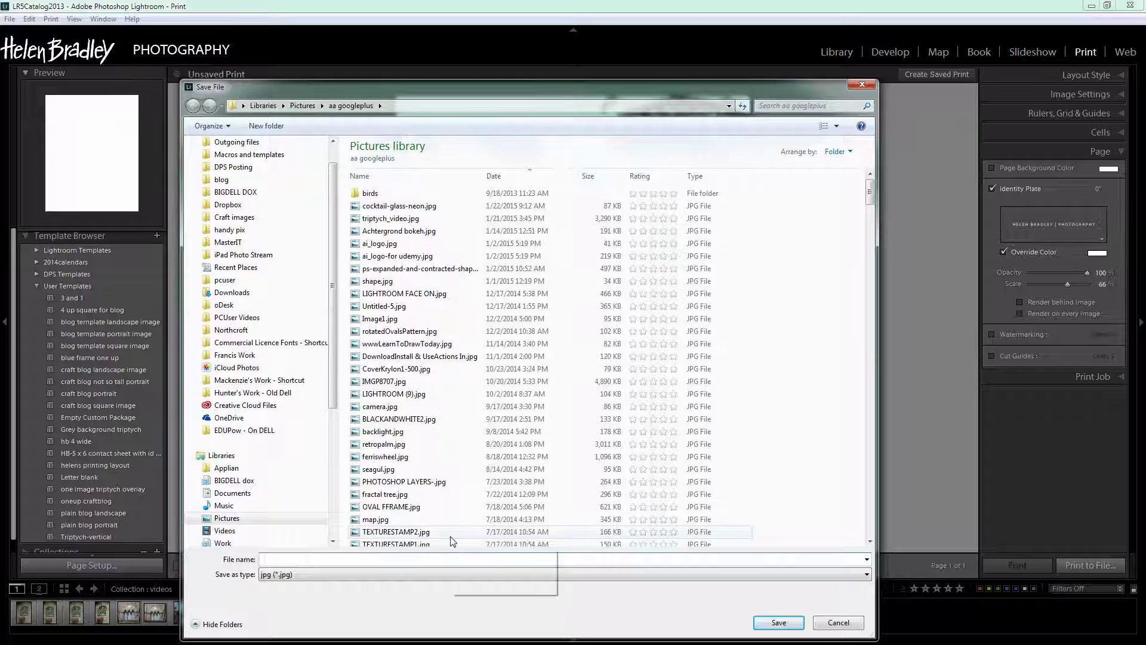
{"action": "type", "text": "sy"}
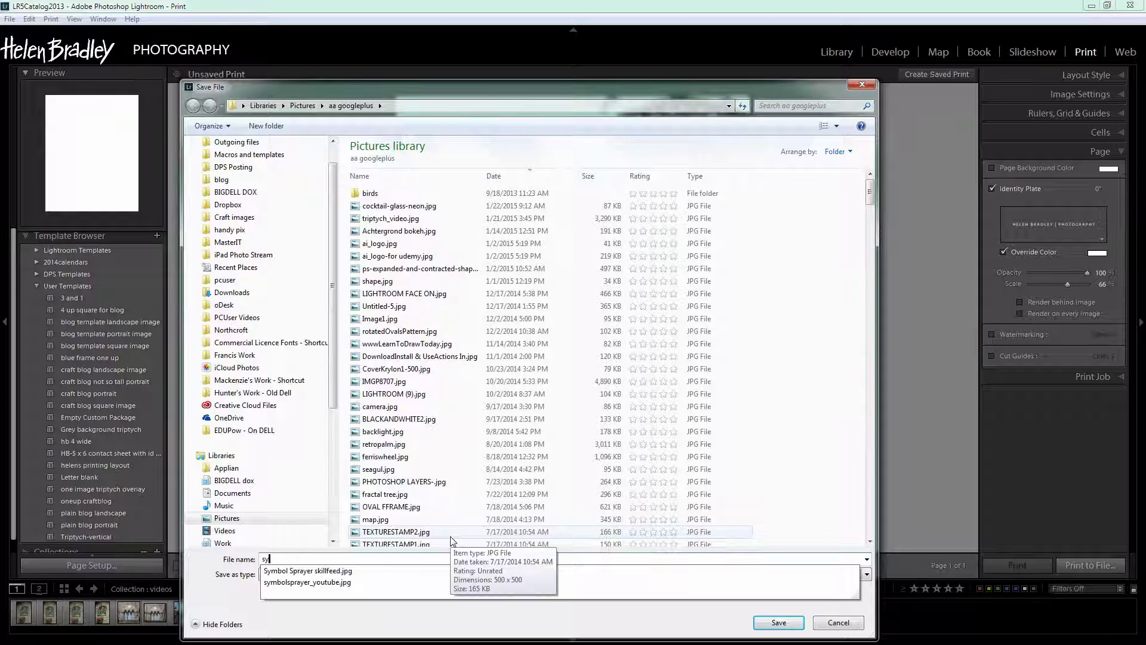
{"action": "type", "text": "dney.j"}
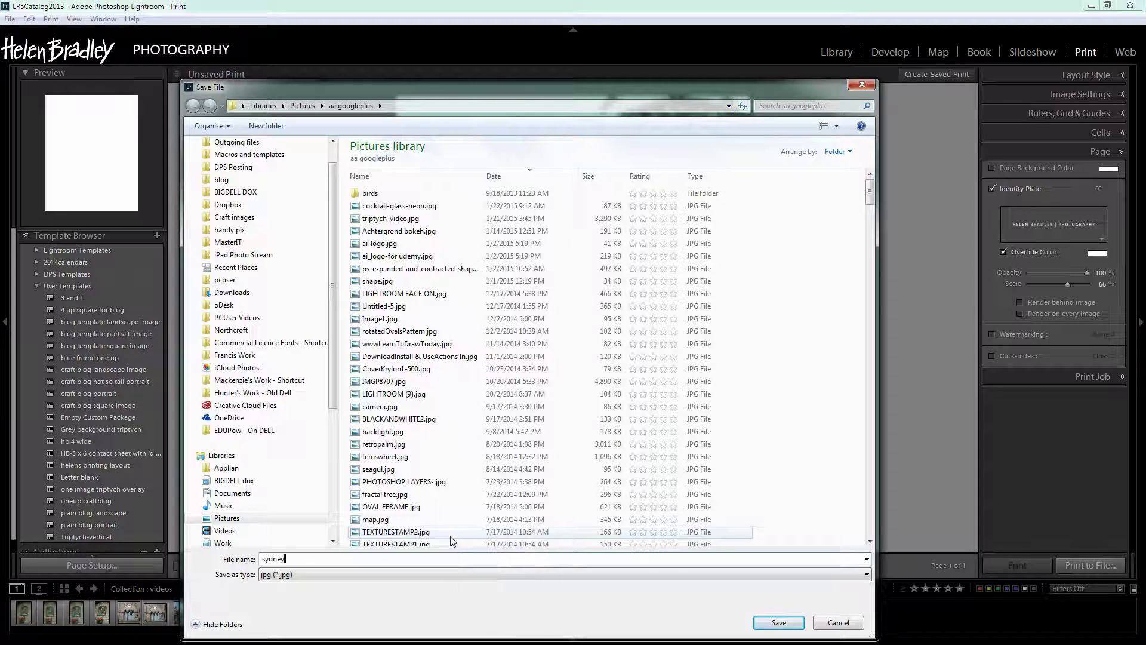
{"action": "type", "text": "pg"}
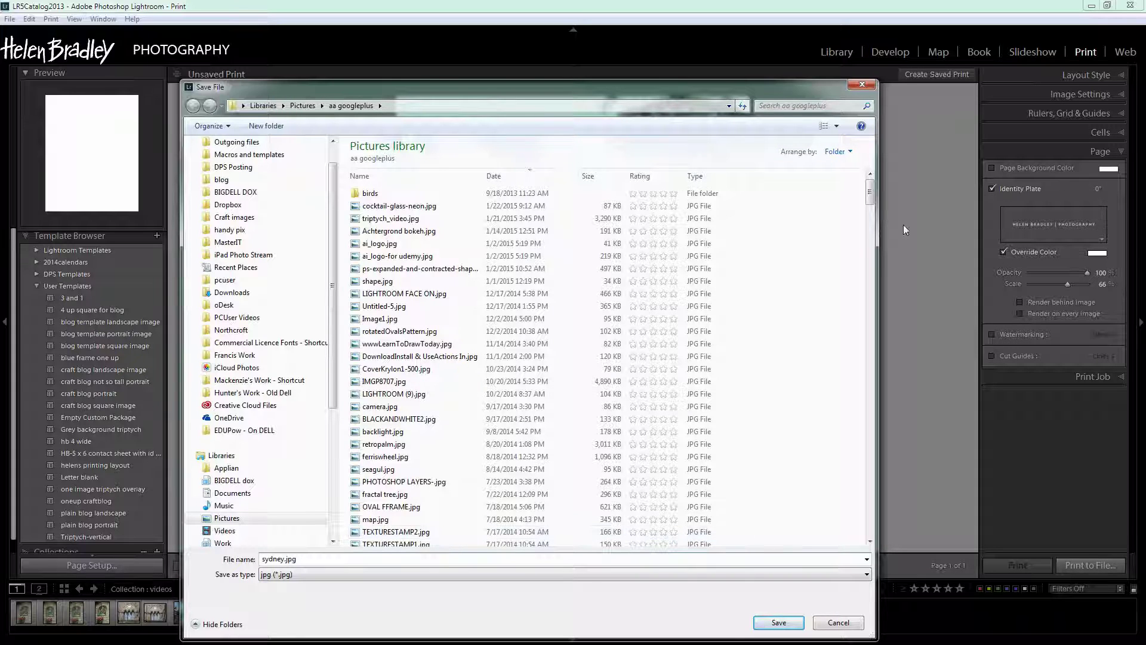
{"action": "left_click", "coordinate": [779, 624]}
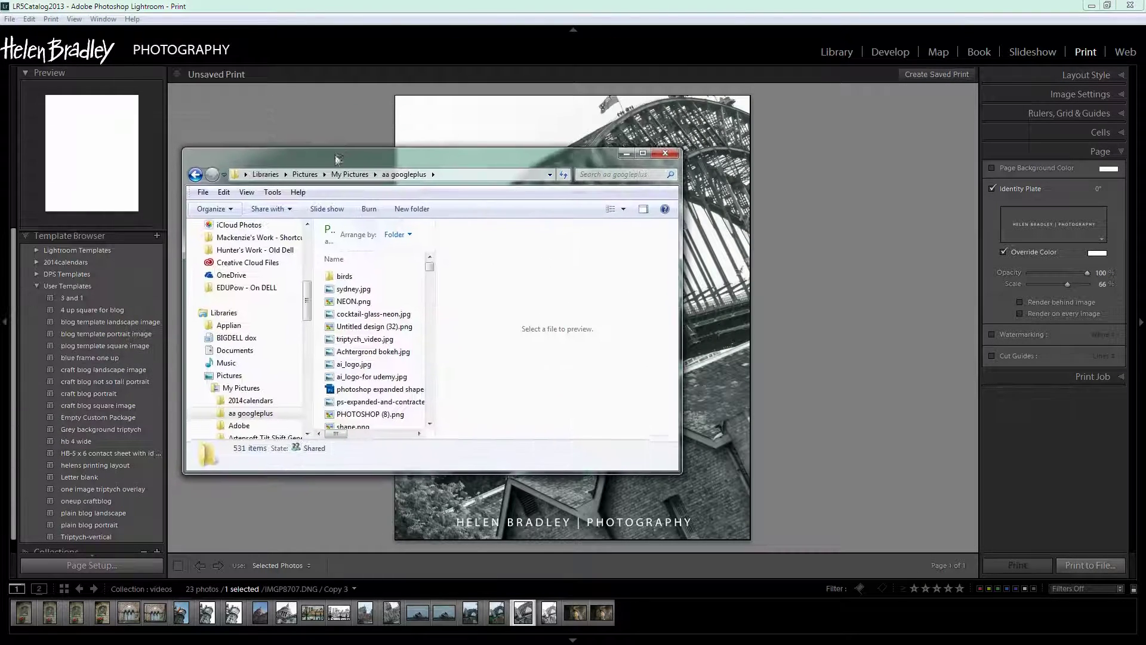
- Select sydney.jpg to preview it and check its 3600 x 4500 dimensions
{"action": "left_click", "coordinate": [343, 295]}
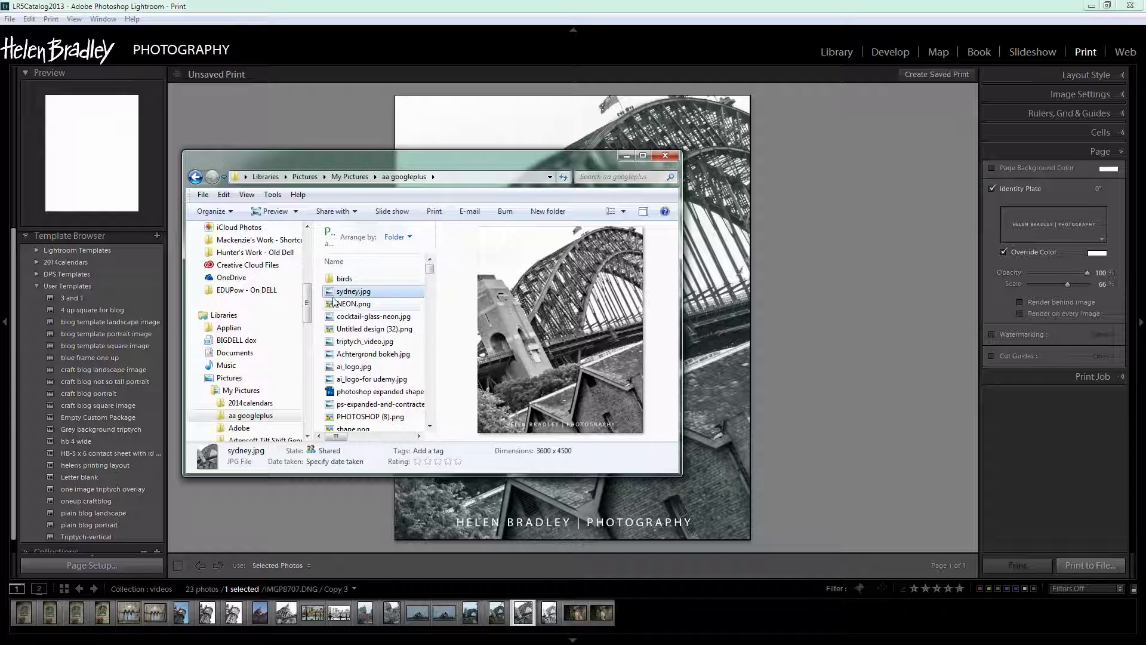
{"action": "mouse_move", "coordinate": [337, 293]}
- Close Explorer and review the Print Job settings: JPEG, 450 ppi, 8 x 10 in
{"action": "left_click", "coordinate": [665, 155]}
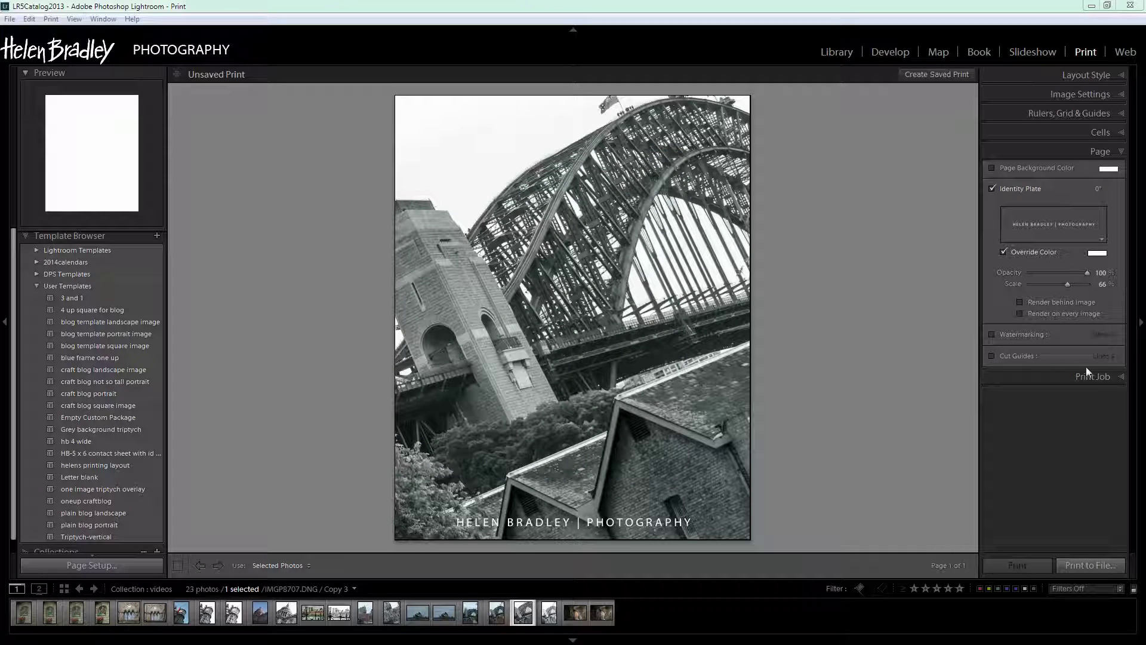
{"action": "left_click", "coordinate": [1119, 378]}
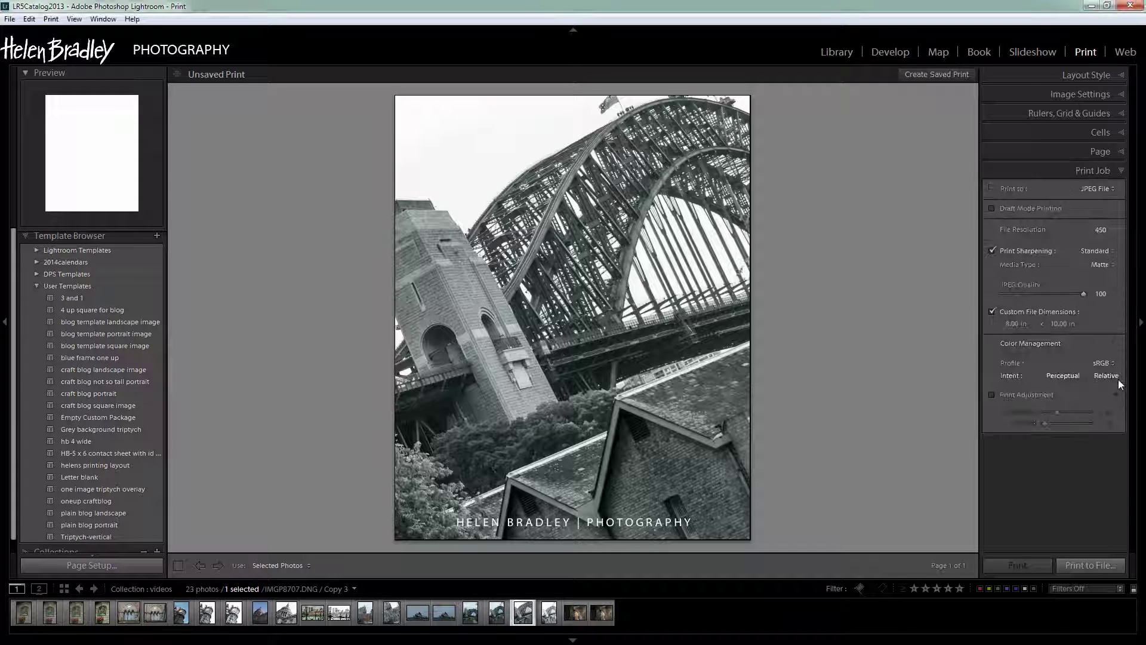